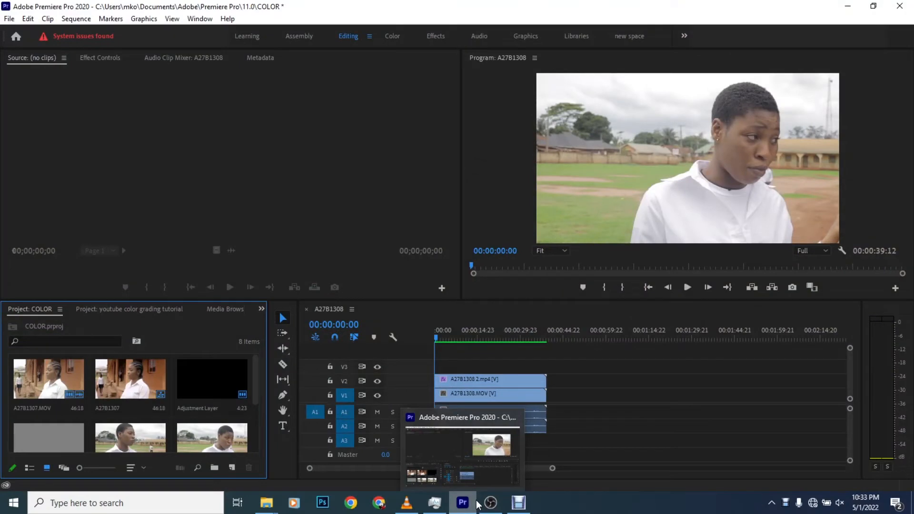
left_click(665, 387)
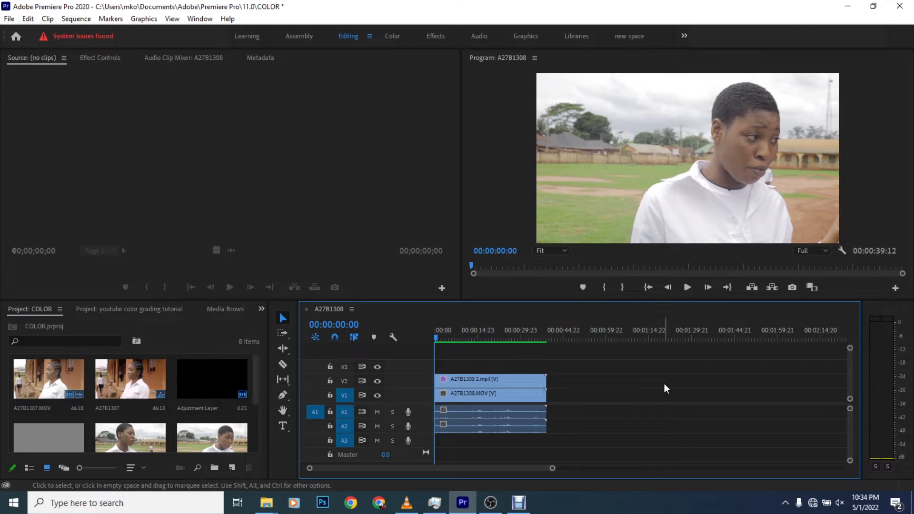
left_click(685, 291)
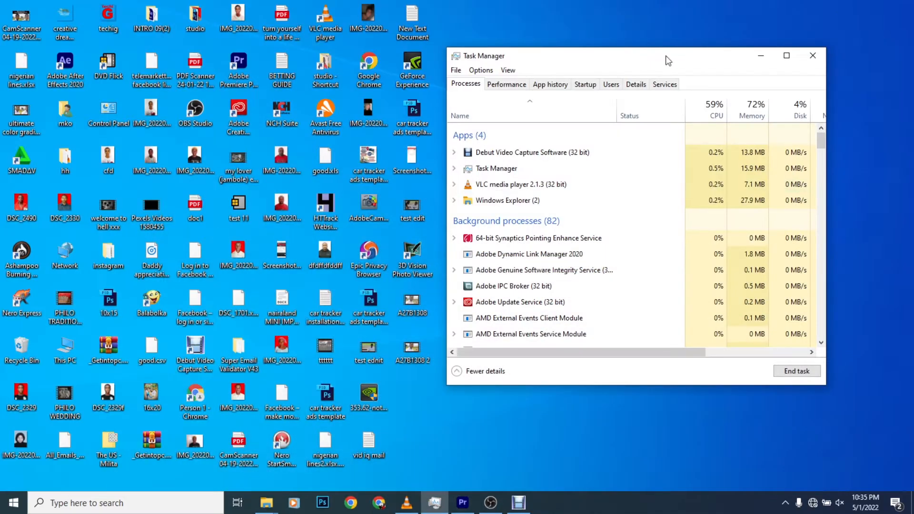
left_click(21, 119)
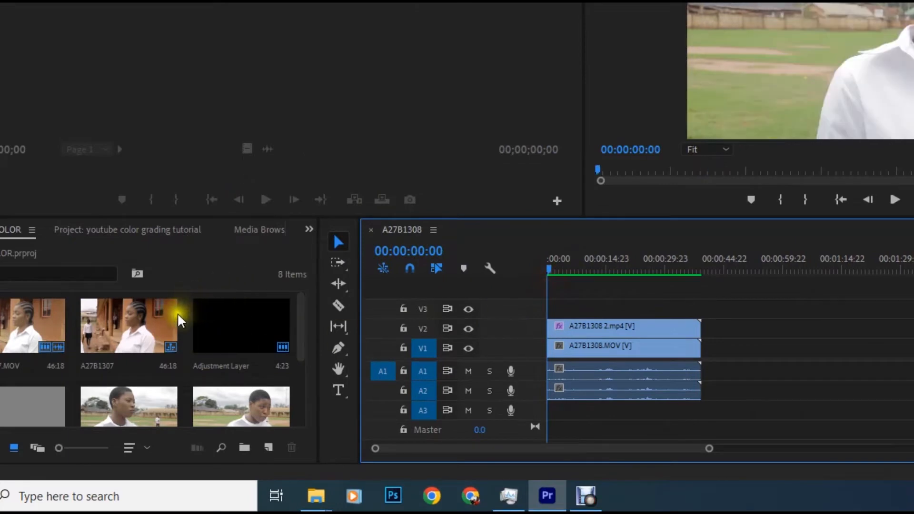
Create a new sequence from the A27B1308.MOV clip and place its playhead at 00:00:01:02.
scroll(167, 333, "down", 3)
scroll(166, 335, "up", 2)
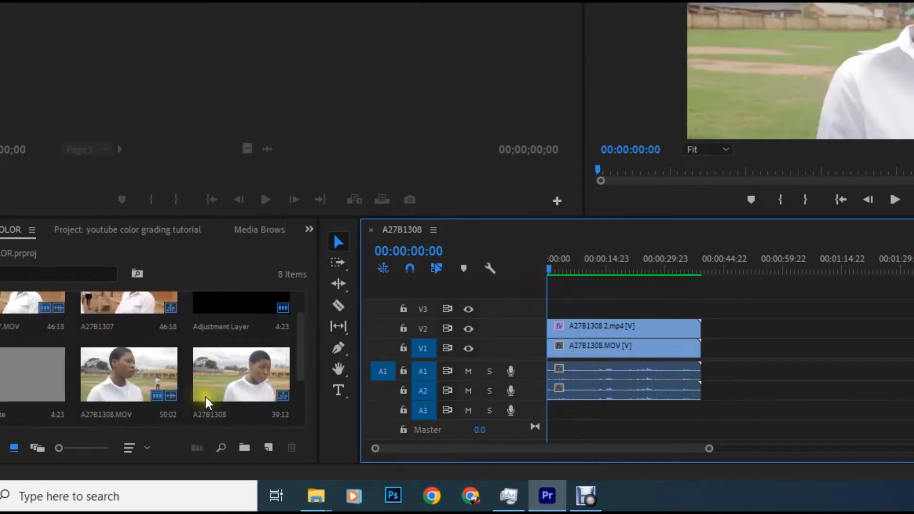
left_click(129, 376)
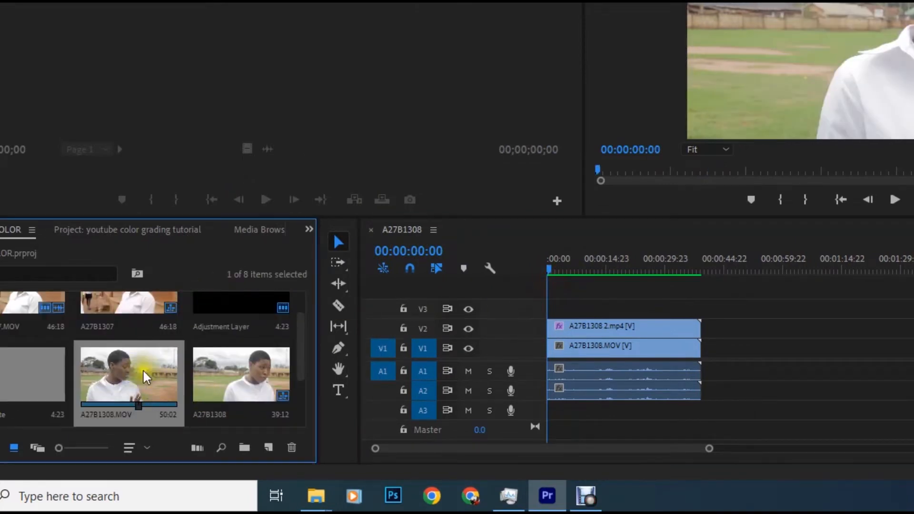
right_click(136, 370)
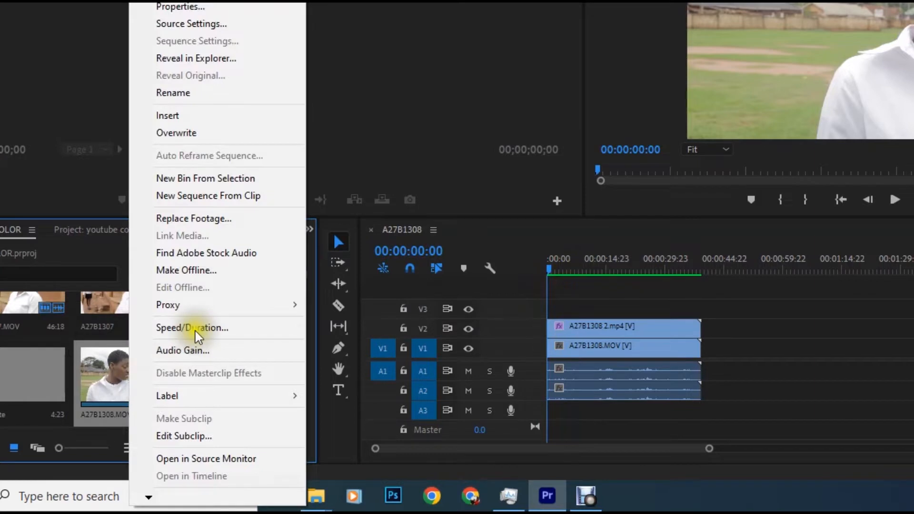
left_click(212, 195)
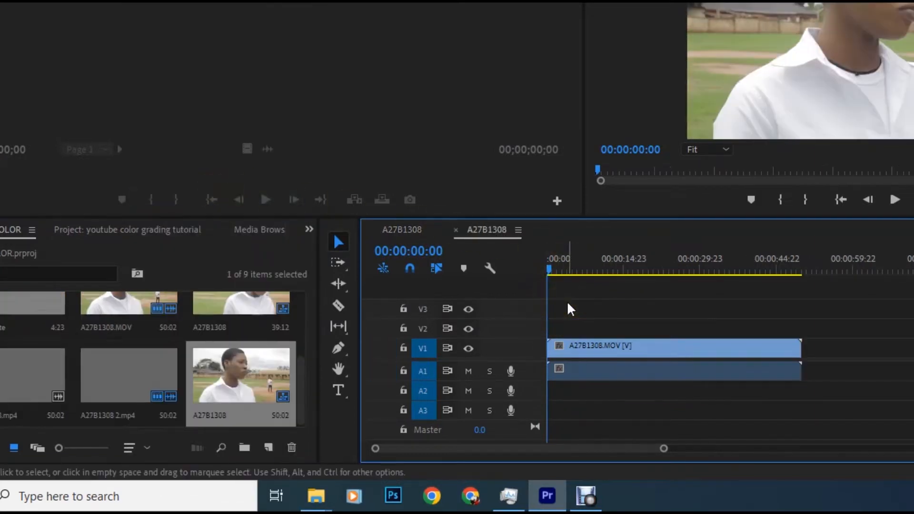
left_click_drag(549, 271, 657, 309)
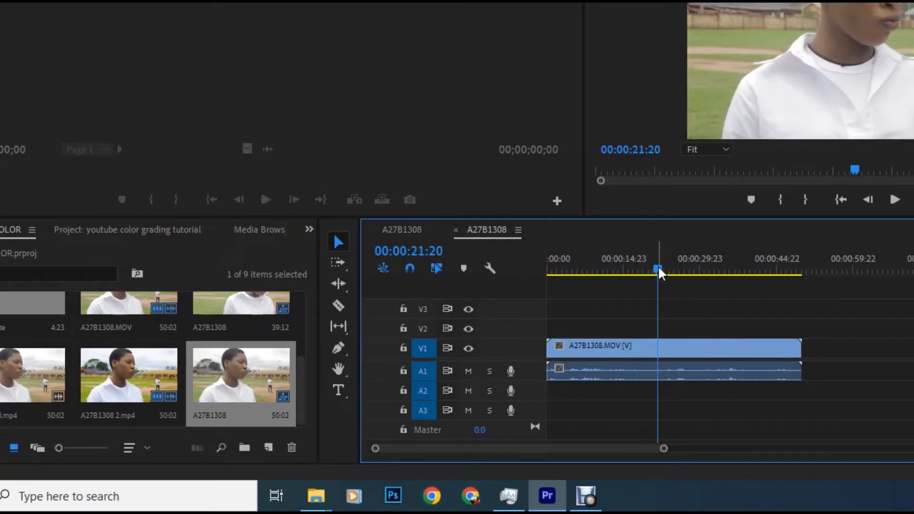
left_click_drag(657, 265, 551, 271)
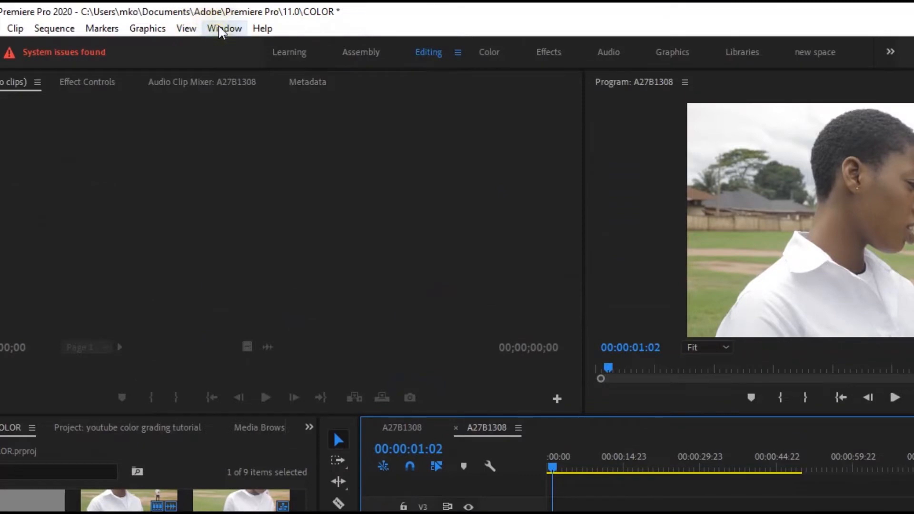
Switch to the Color workspace and expand the Basic Correction section of Lumetri Color.
left_click(222, 29)
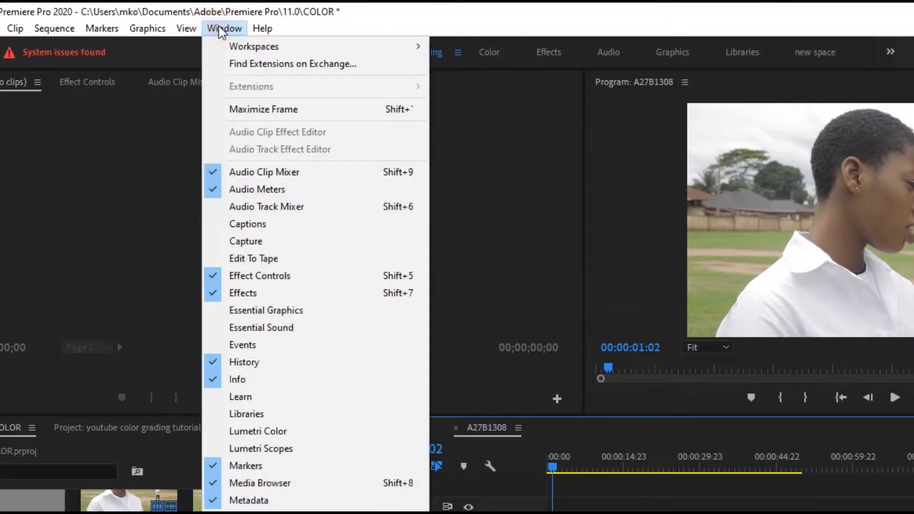
mouse_move(239, 50)
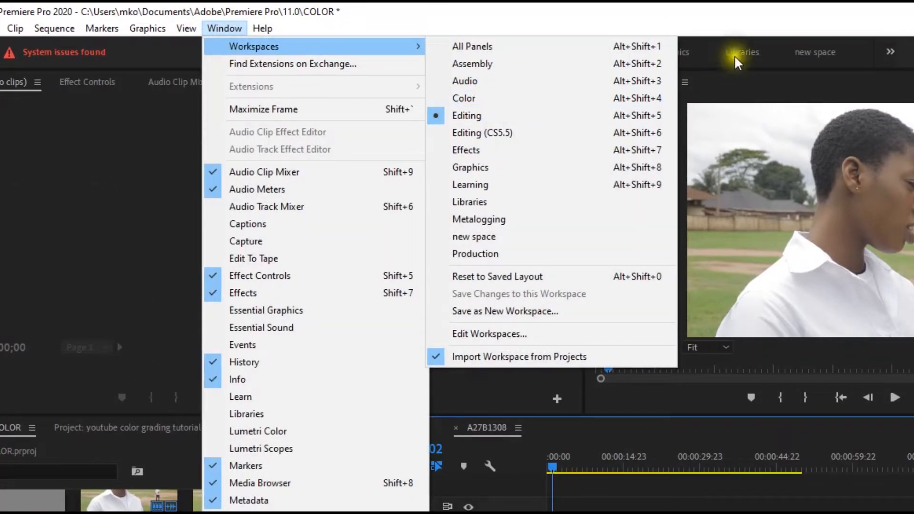
left_click(704, 17)
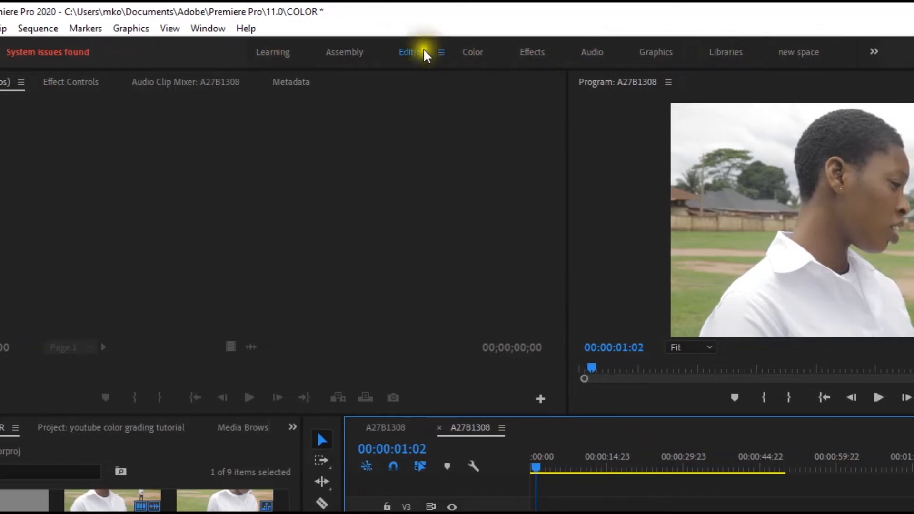
left_click(472, 53)
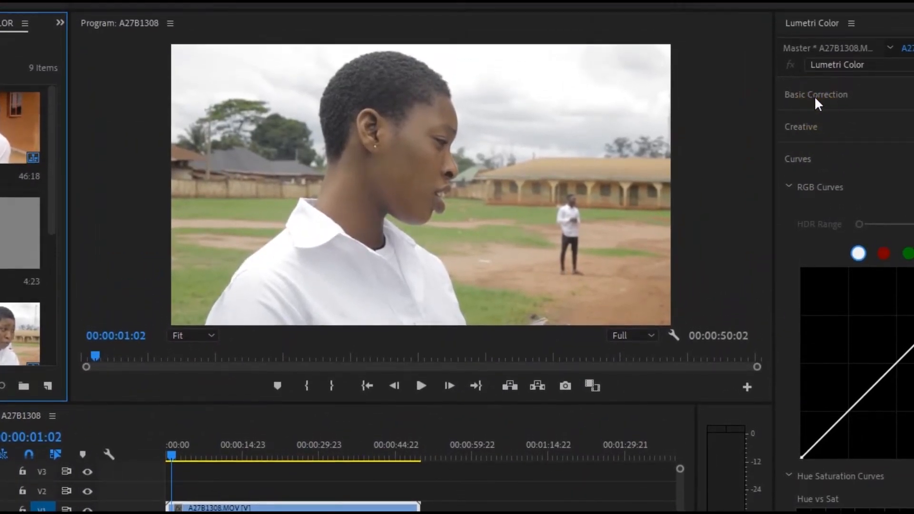
left_click(813, 96)
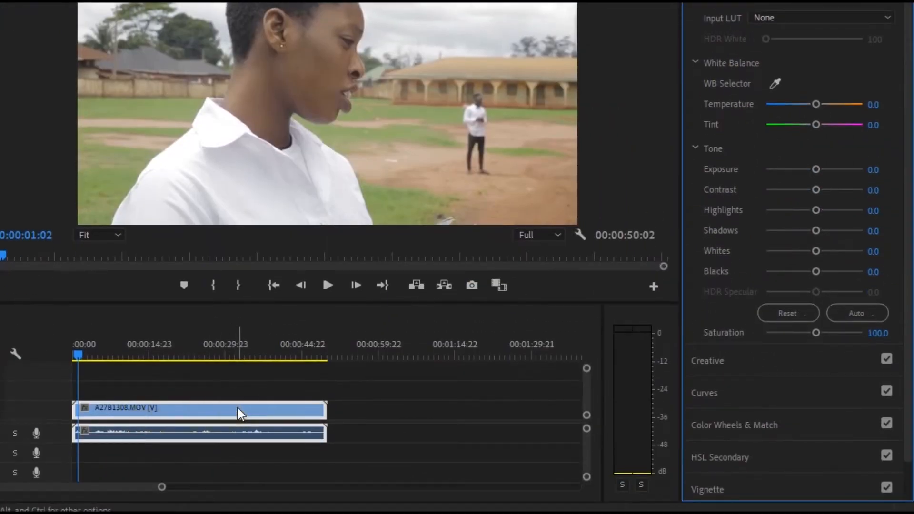
Find the Lumetri Color effect by searching the effects for "lumetri" and apply it to the A27B1308.MOV clip in the sequence.
left_click(224, 410)
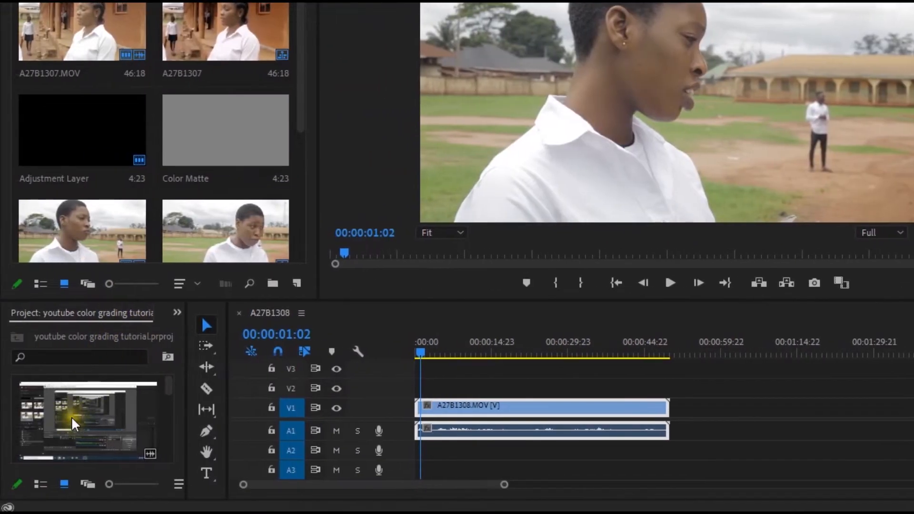
left_click(176, 311)
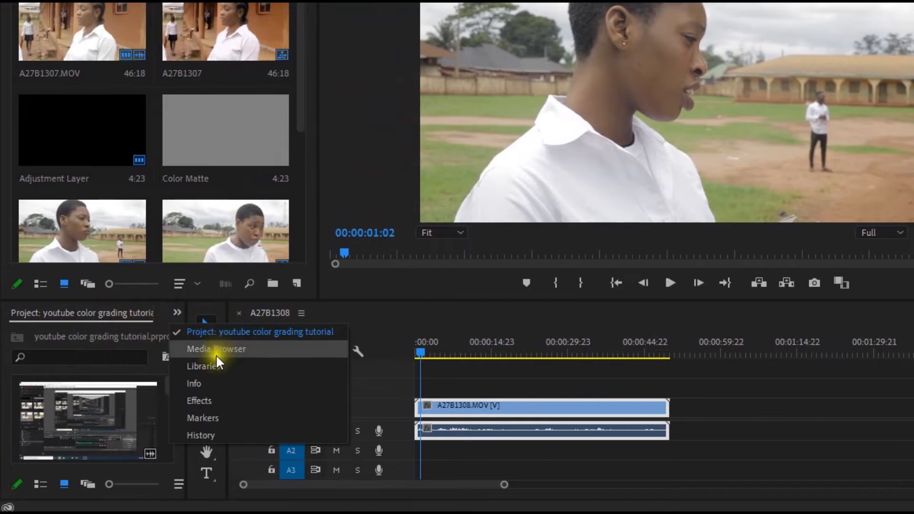
left_click(210, 400)
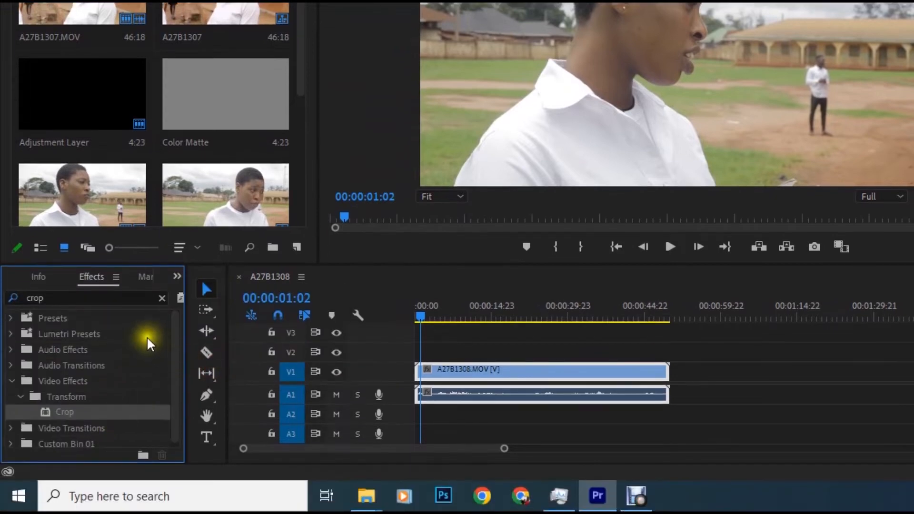
left_click(160, 298)
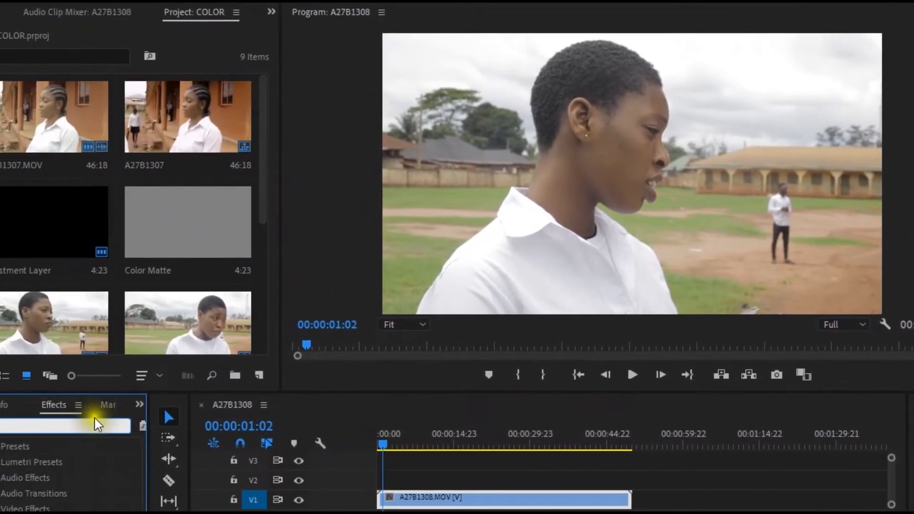
left_click(92, 422)
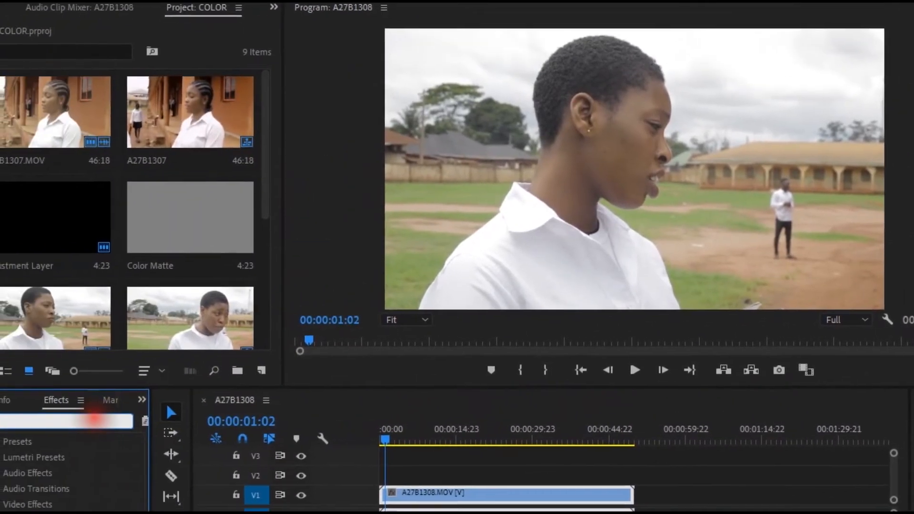
type("lumetri")
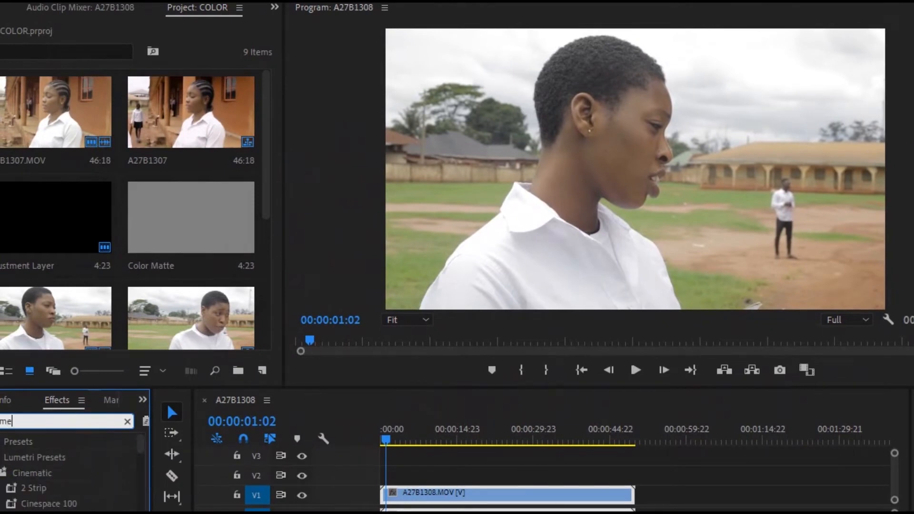
type("c")
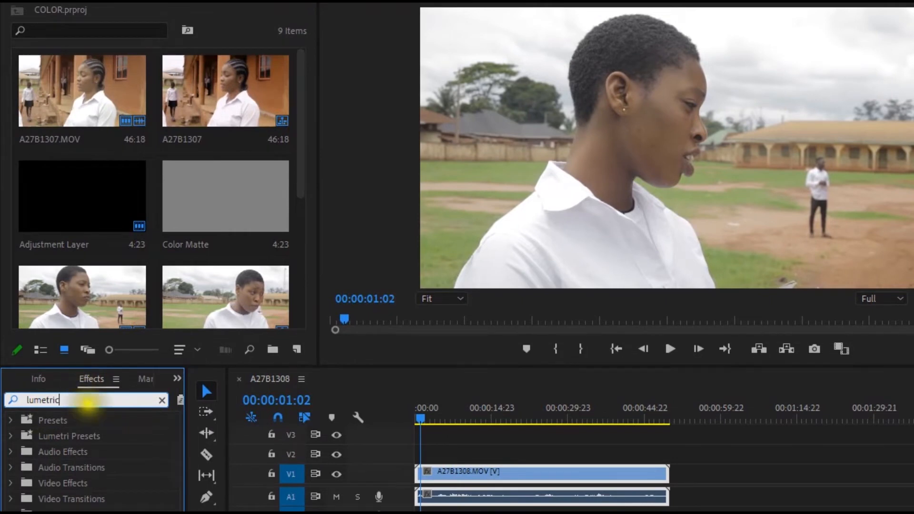
key("BackSpace")
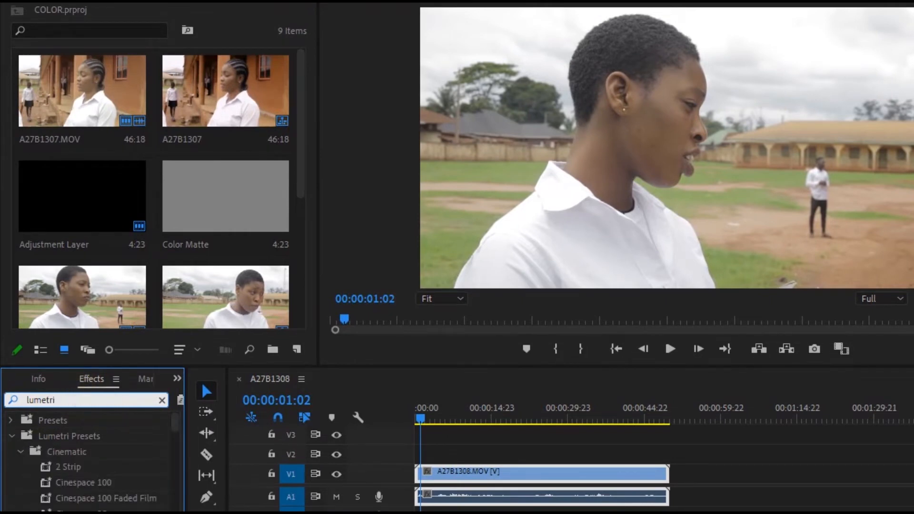
left_click_drag(174, 424, 157, 454)
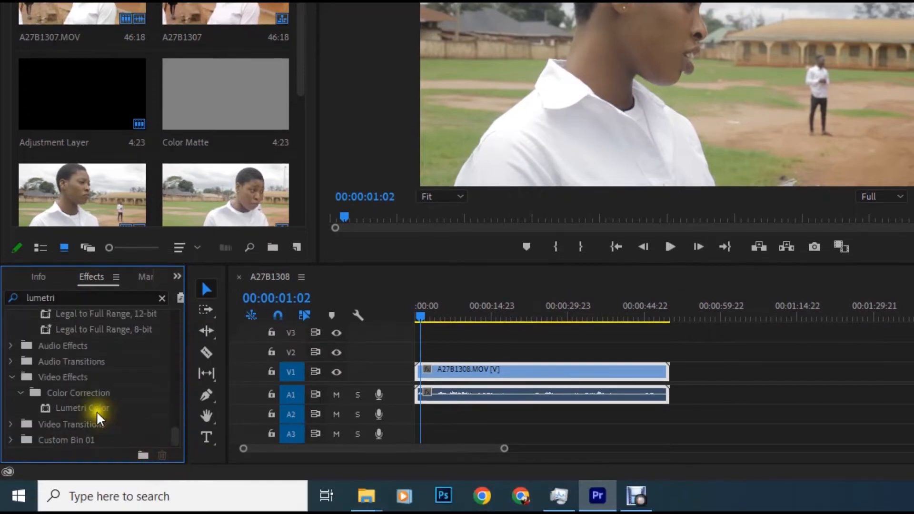
left_click_drag(84, 408, 498, 373)
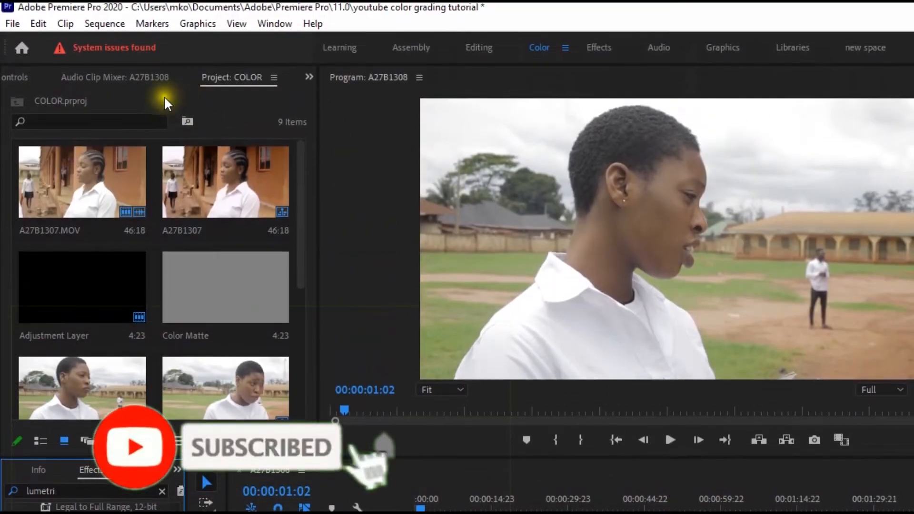
Show the clip's effect controls and set the Lumetri Color Basic Correction temperature to 25.
left_click(307, 82)
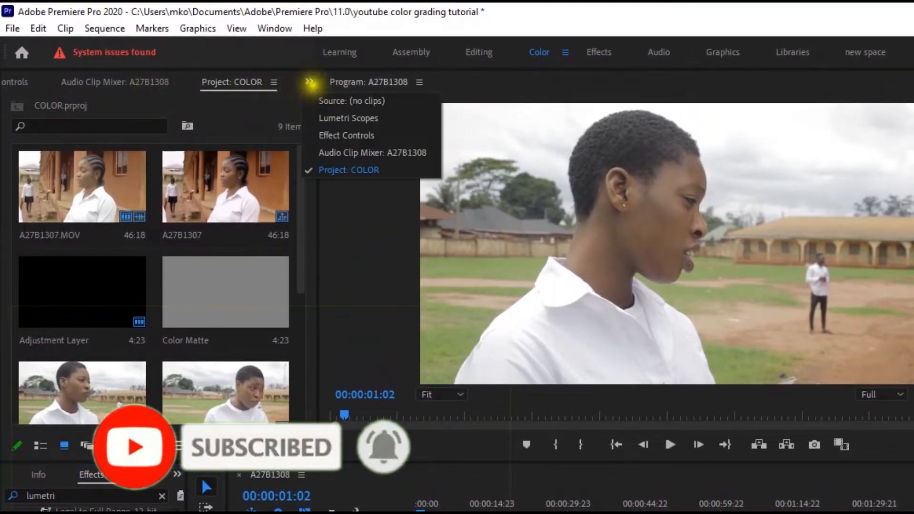
left_click(333, 134)
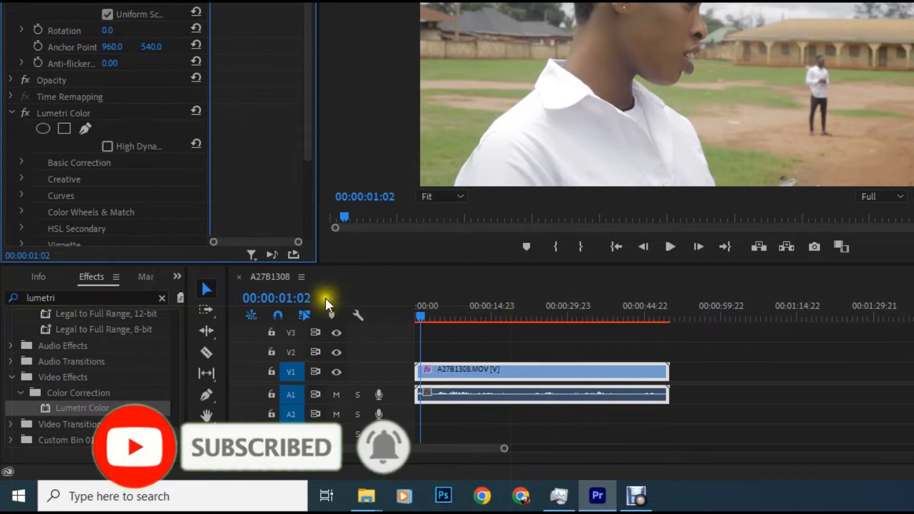
scroll(201, 180, "down", 2)
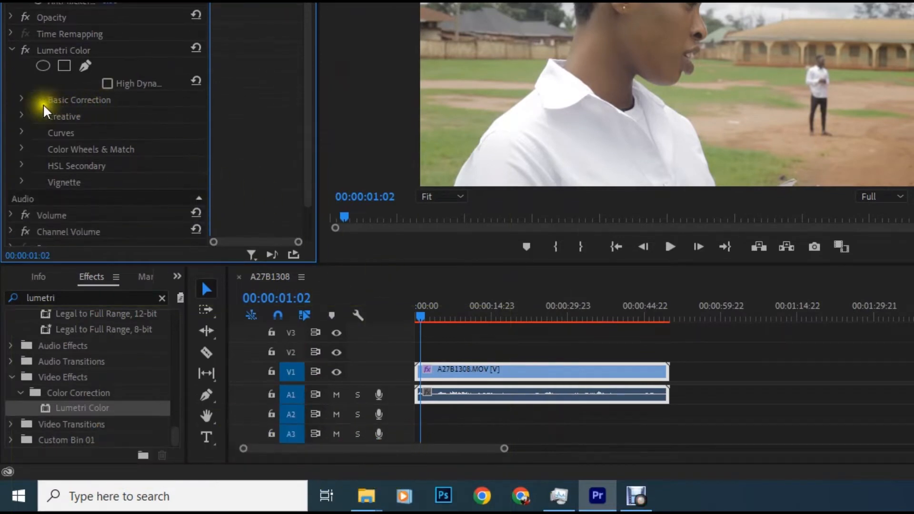
left_click(20, 97)
scroll(95, 124, "down", 2)
scroll(96, 123, "down", 1)
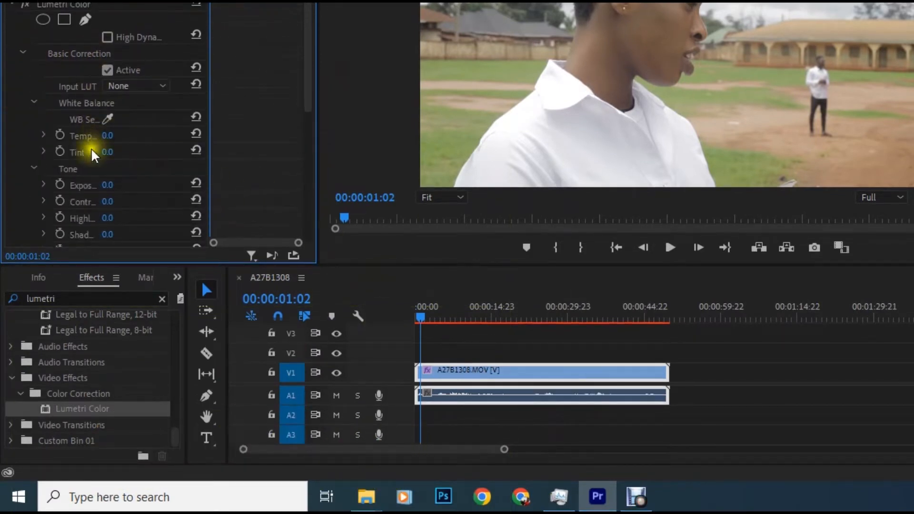
left_click_drag(110, 136, 138, 154)
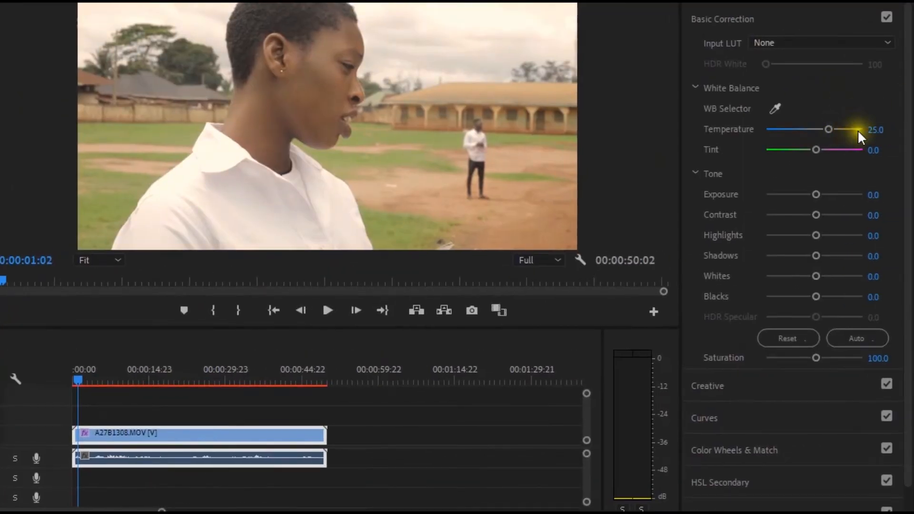
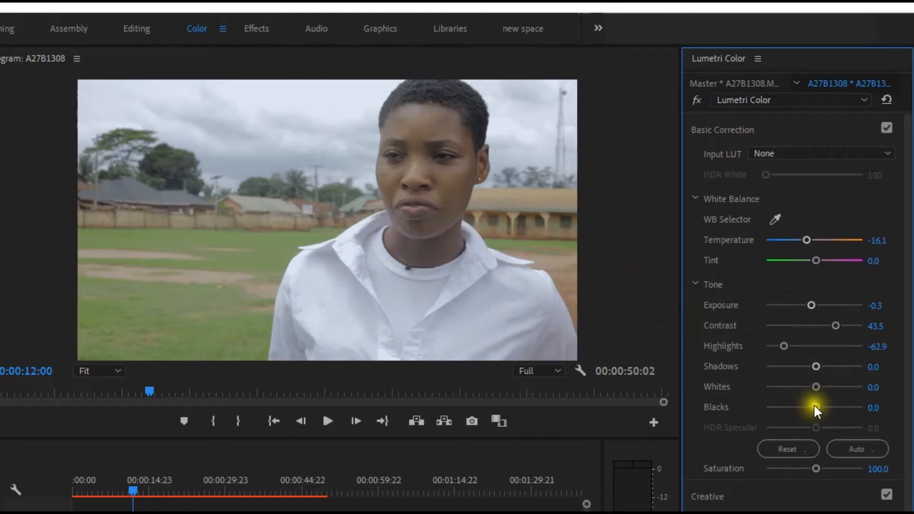
Set the Basic Correction blacks to -50, collapse that section and expand the Creative section of Lumetri Color.
left_click_drag(813, 408, 790, 406)
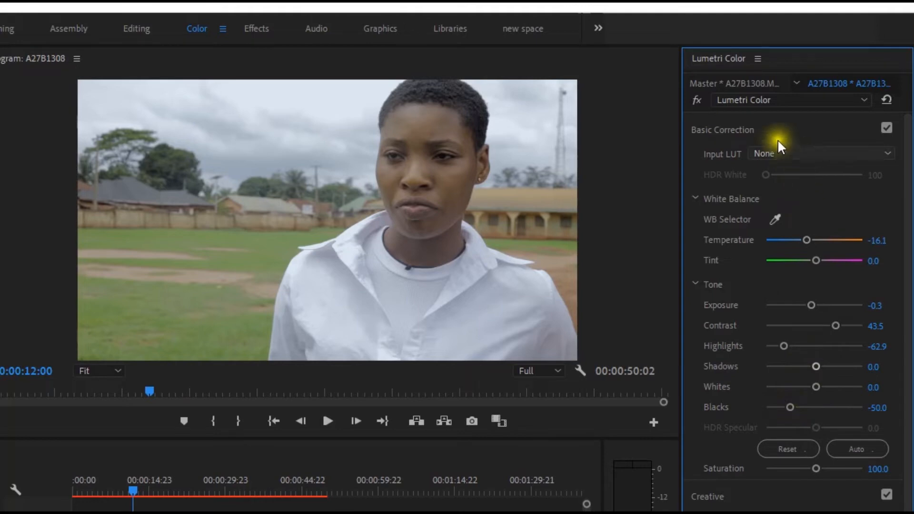
left_click(753, 130)
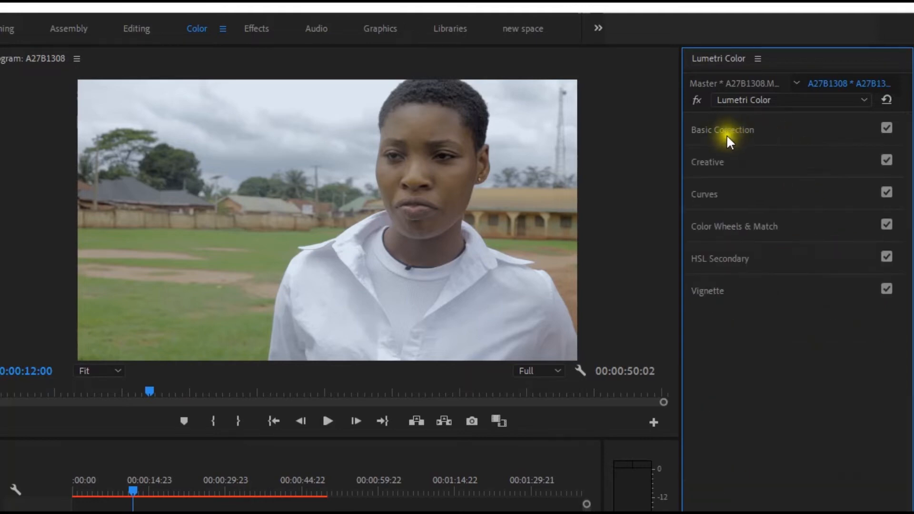
left_click(721, 162)
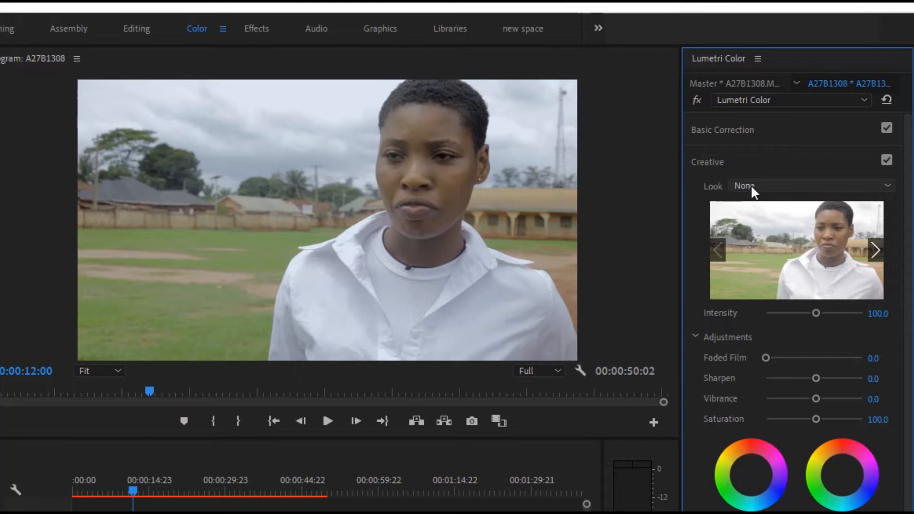
left_click(750, 185)
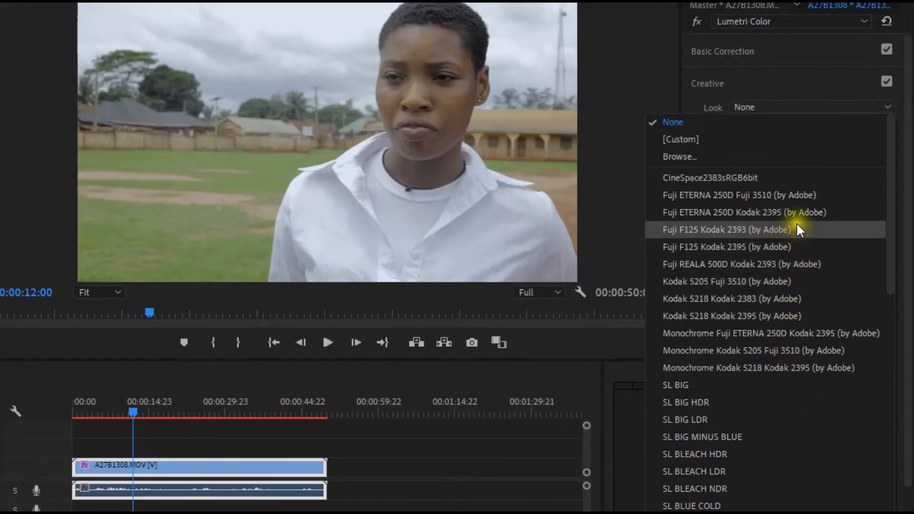
left_click(689, 156)
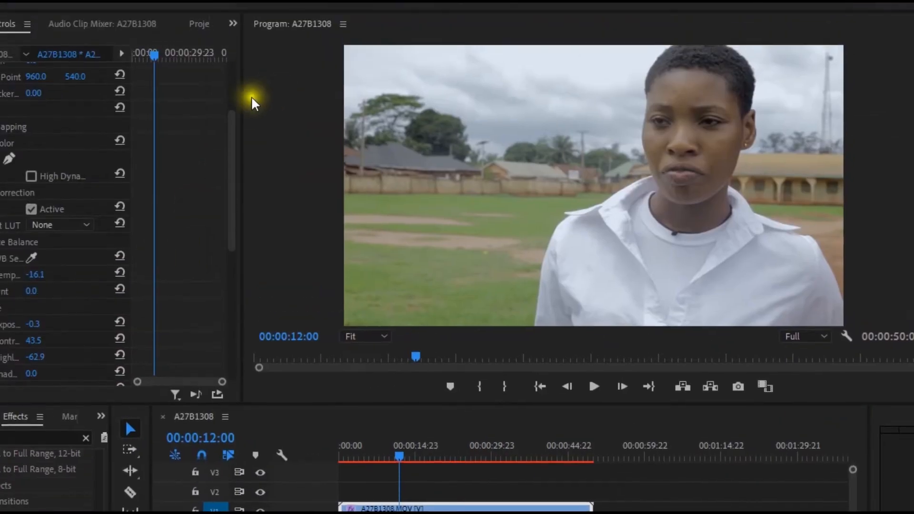
left_click(758, 342)
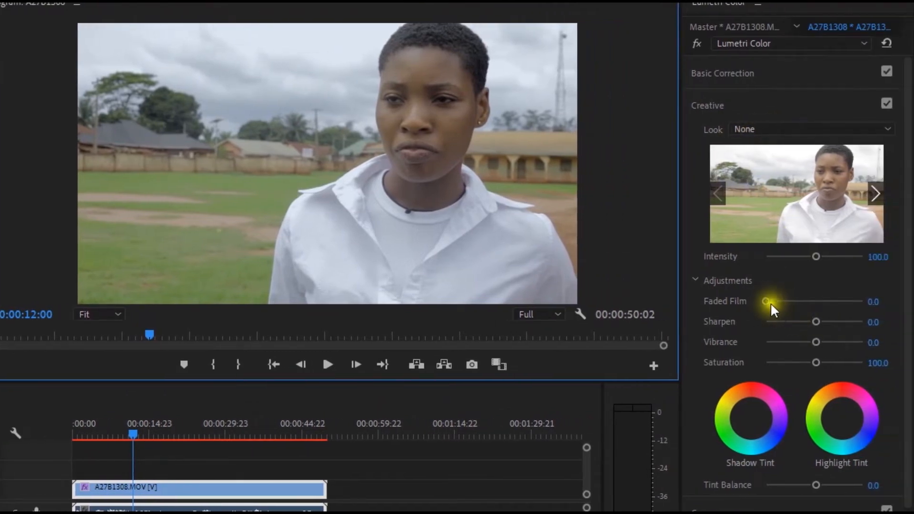
Set the Creative adjustments to sharpen 19.4, vibrance 64.5 and saturation 125.8.
left_click_drag(820, 321, 829, 362)
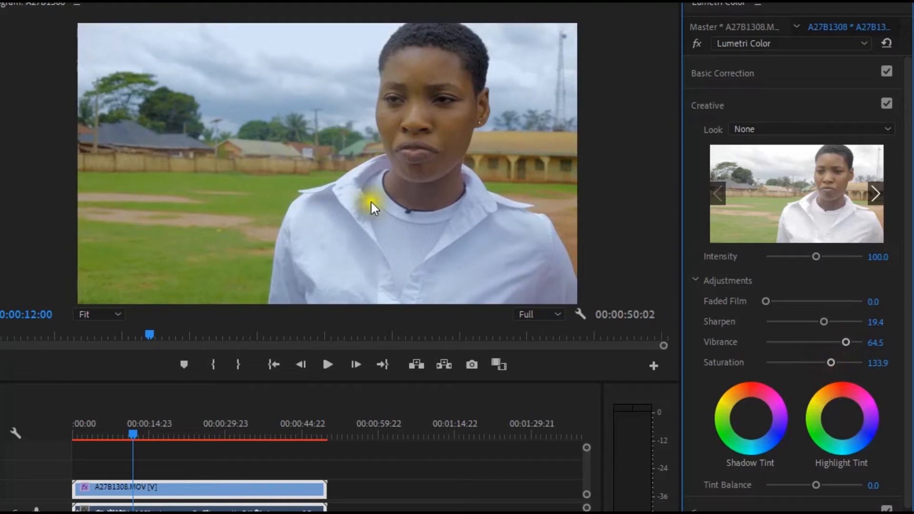
left_click_drag(830, 362, 826, 363)
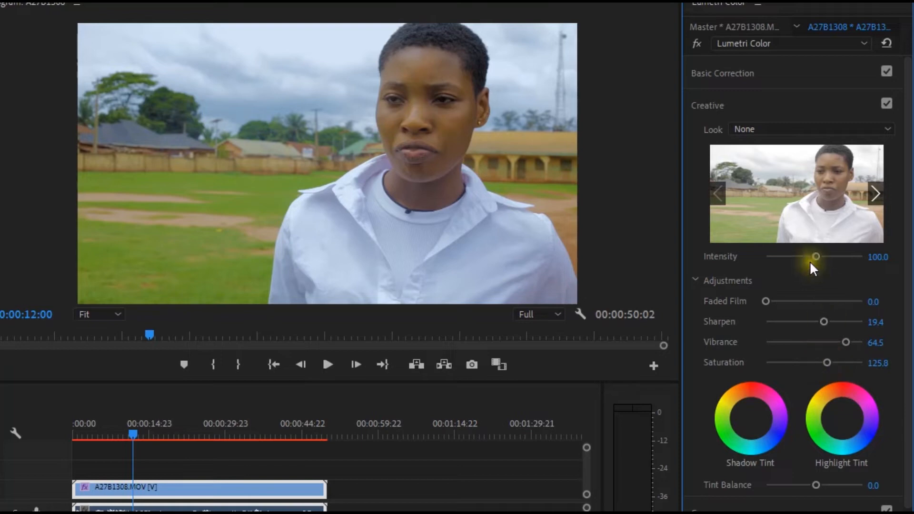
mouse_move(738, 266)
left_mouse_down()
mouse_move(739, 277)
mouse_move(804, 289)
left_mouse_up()
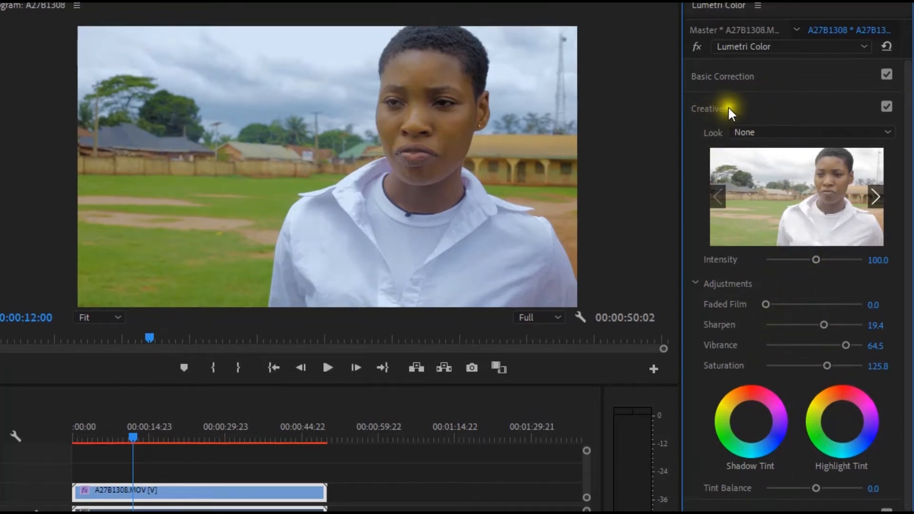
Expand the Curves section and shape the white RGB curve into a gentle S, lowering the shadows and raising the highlights.
left_click(742, 110)
left_click(733, 138)
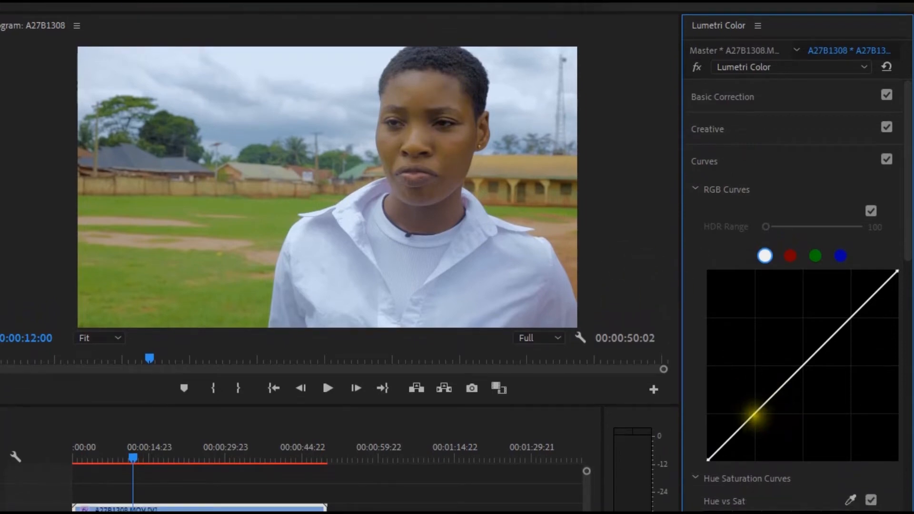
left_click(755, 417)
left_click_drag(755, 417, 758, 418)
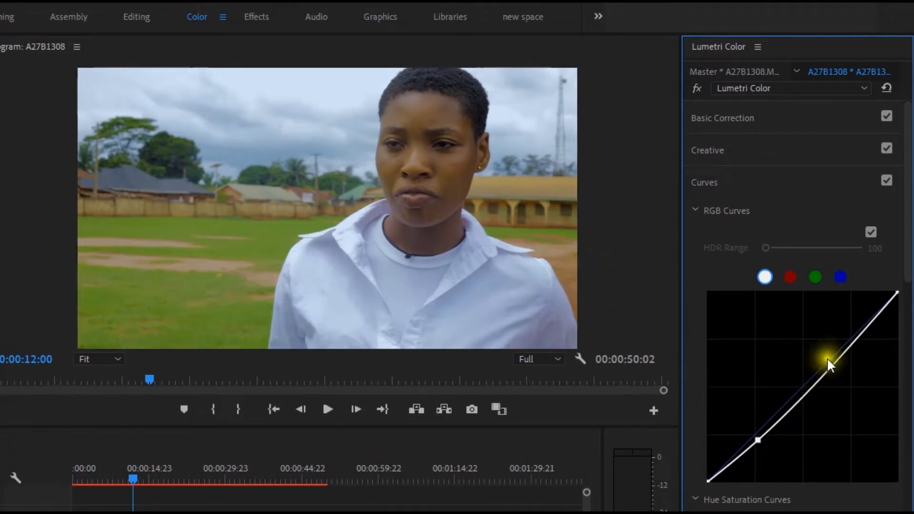
left_click_drag(830, 363, 826, 352)
left_click_drag(758, 440, 757, 418)
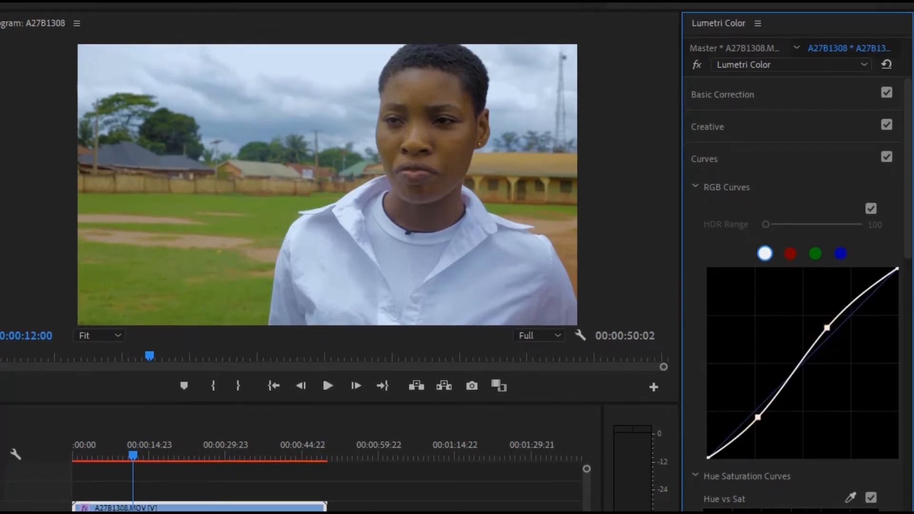
left_click_drag(825, 324, 827, 328)
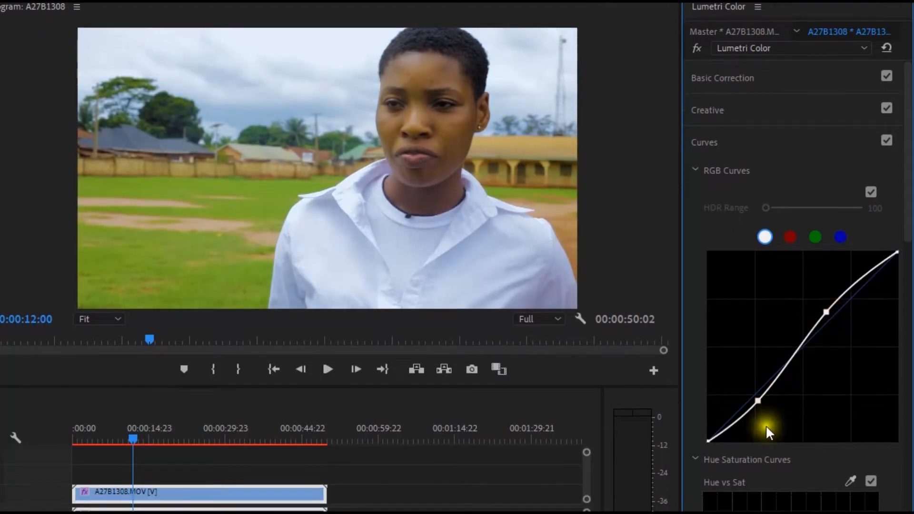
left_click_drag(757, 417, 757, 392)
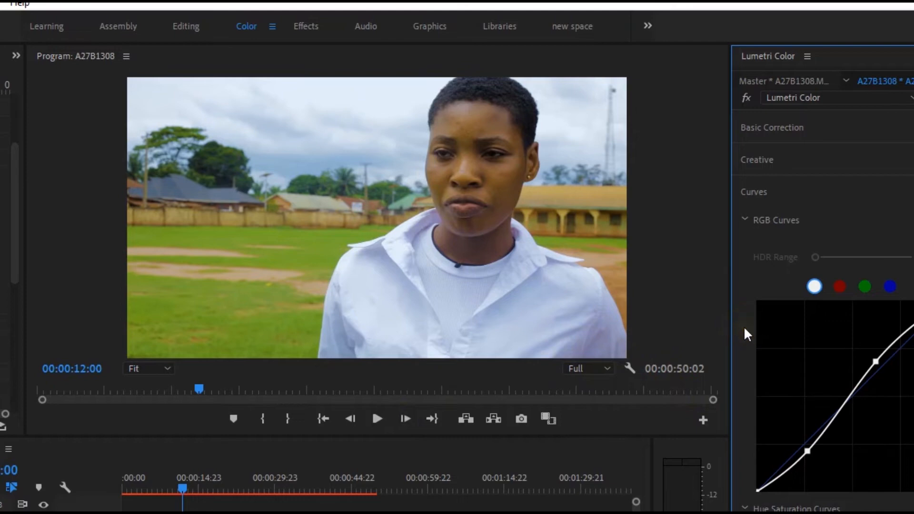
Sample the skin tone on the woman's face for the Hue vs Sat curve and pull the orange centre point down to desaturate it.
scroll(743, 326, "down", 5)
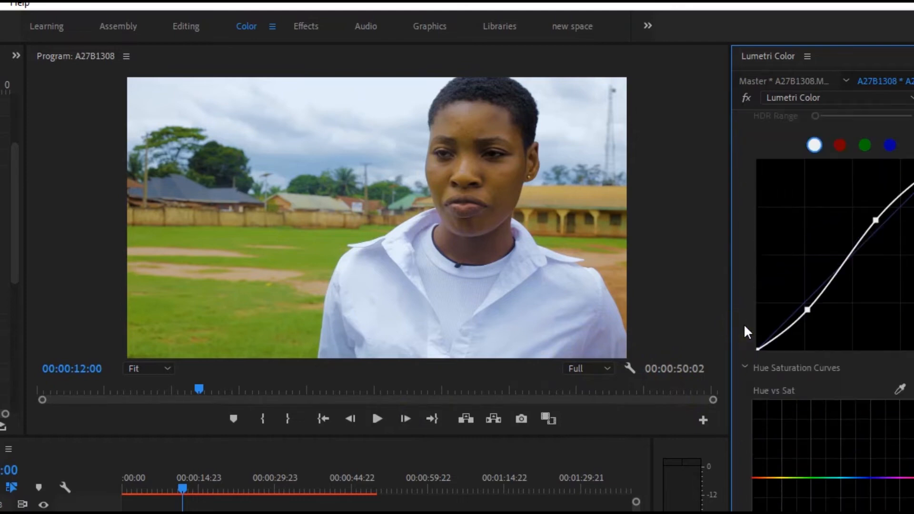
scroll(743, 324, "up", 2)
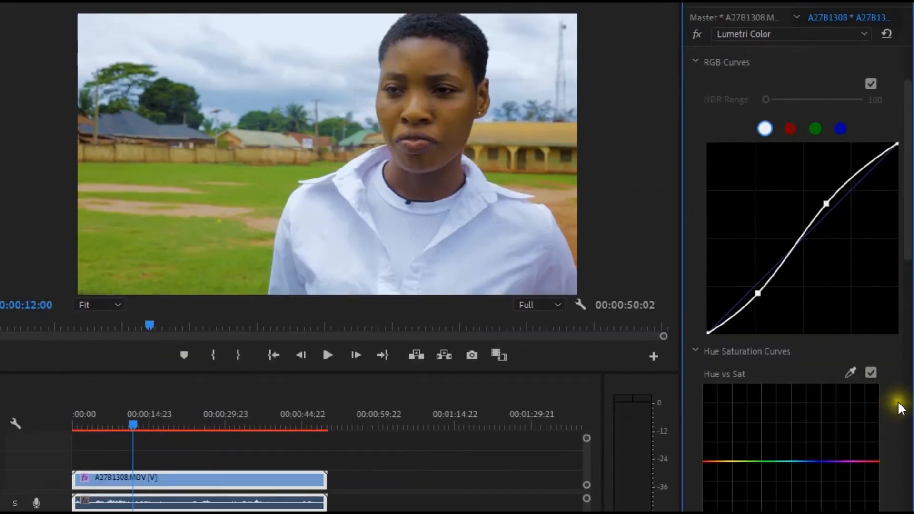
scroll(899, 404, "down", 4)
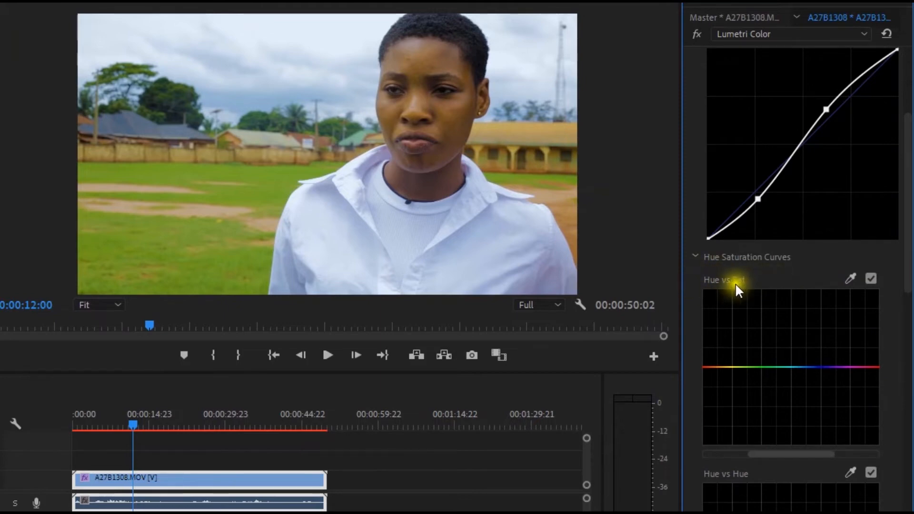
left_click(851, 279)
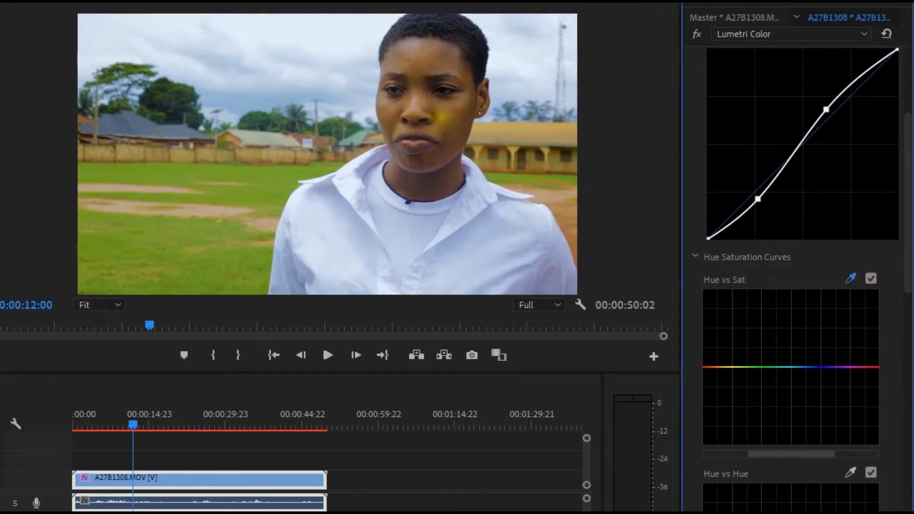
left_click(418, 109)
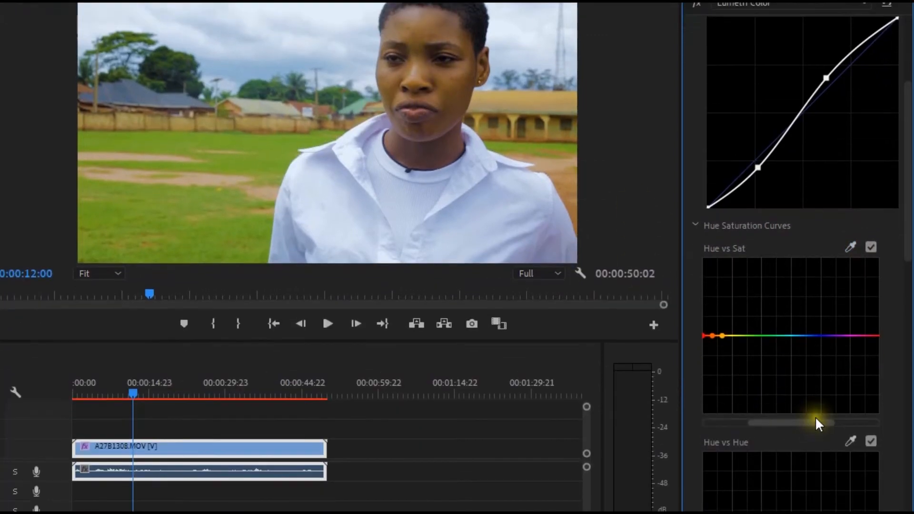
mouse_move(817, 423)
left_mouse_down()
mouse_move(796, 416)
mouse_move(832, 413)
left_mouse_up()
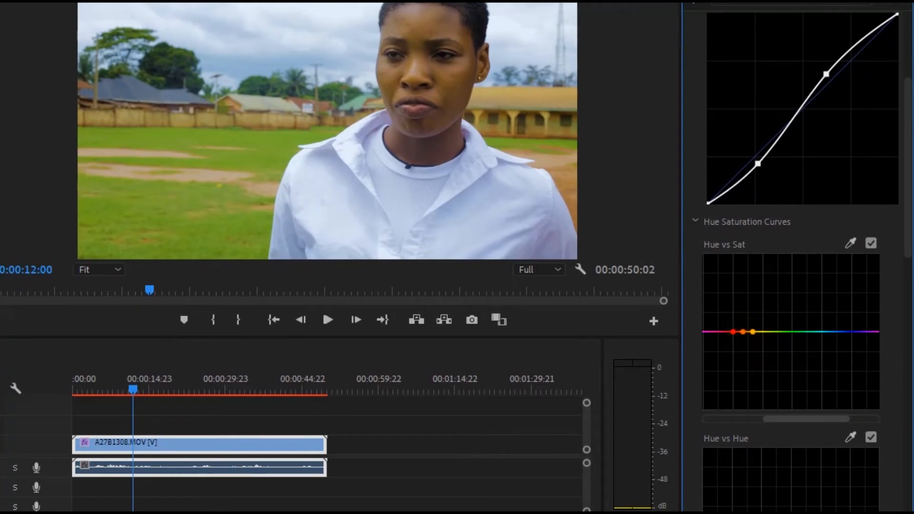
left_click_drag(742, 331, 743, 346)
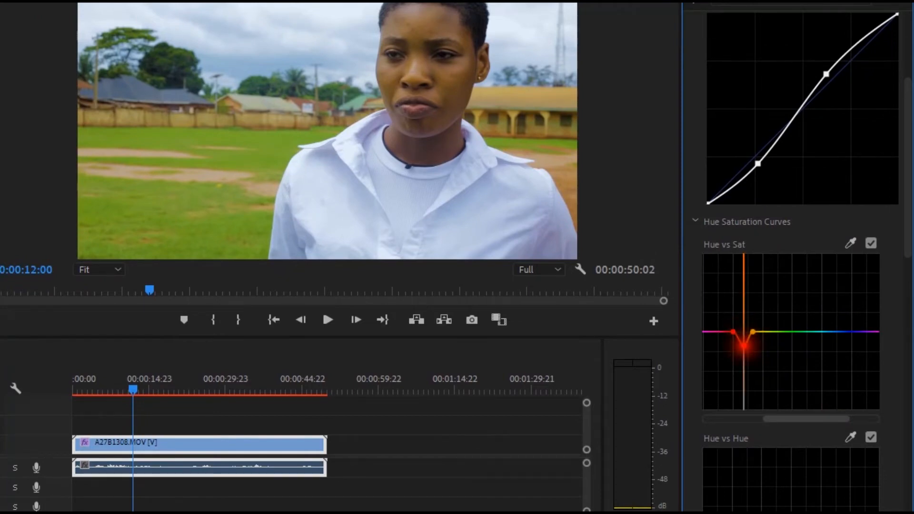
left_click_drag(743, 346, 743, 348)
left_click_drag(743, 348, 742, 365)
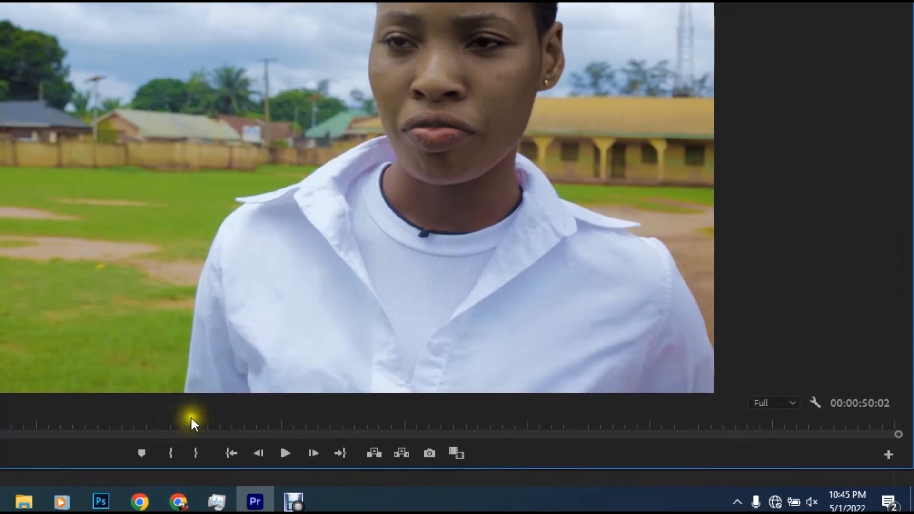
Move the playhead to 00:00:21:06 and raise the orange centre point of the Hue vs Sat curve to a shallower dip.
left_click(191, 419)
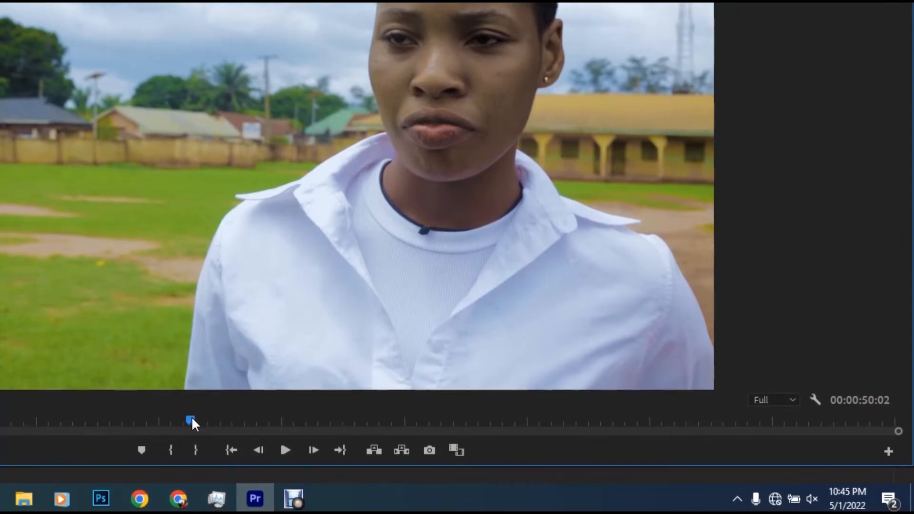
left_click(192, 419)
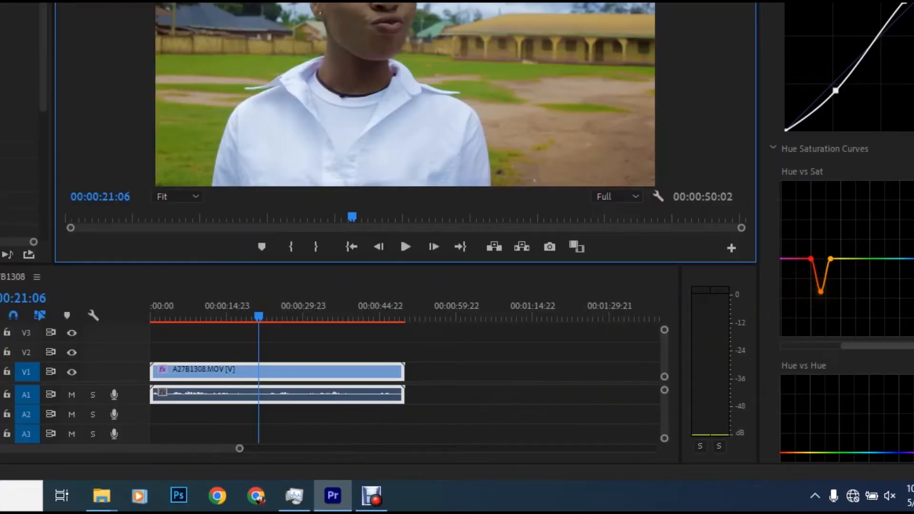
left_click_drag(820, 291, 819, 279)
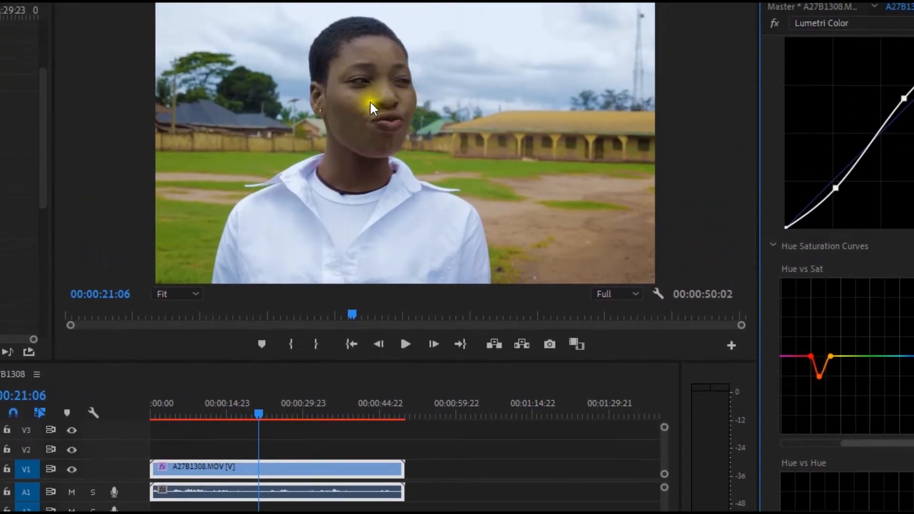
Examine the graded skin tone in the enlarged program preview and look over the Hue vs Hue and Hue vs Luma curves.
left_click(370, 101)
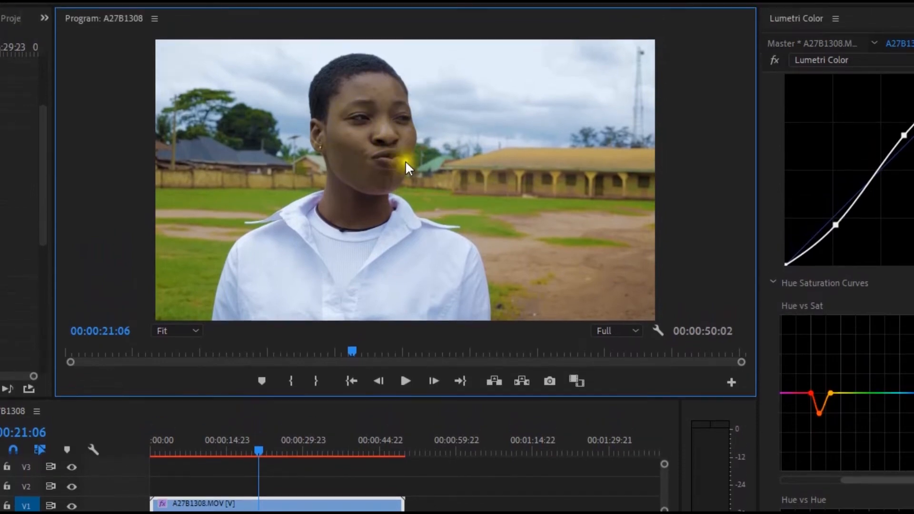
left_click(367, 134)
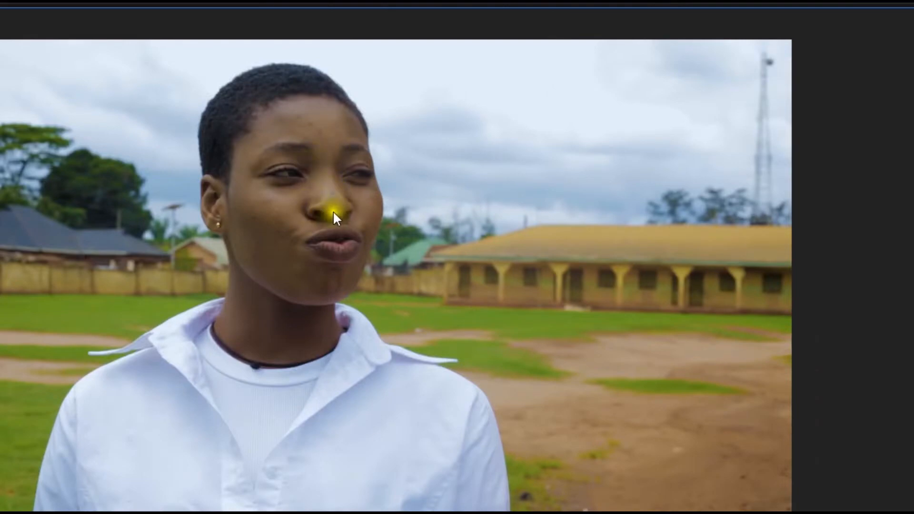
key("grave")
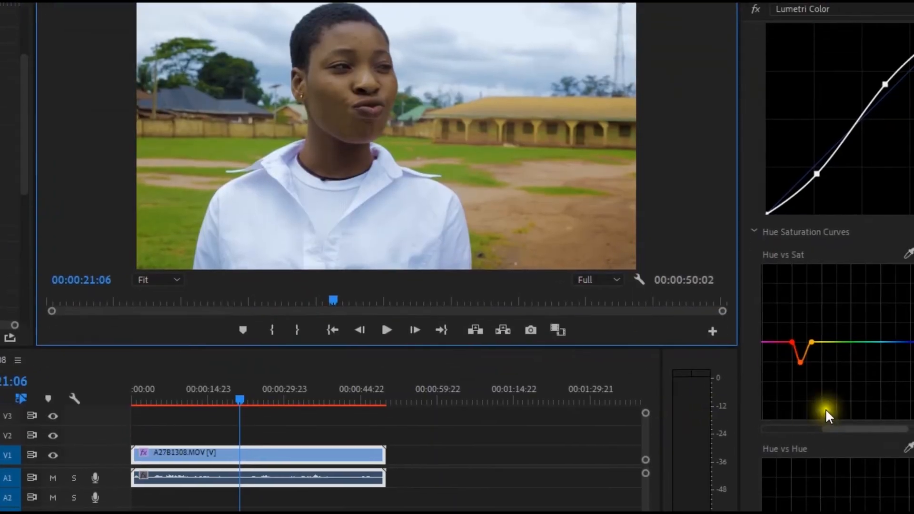
right_click(856, 338)
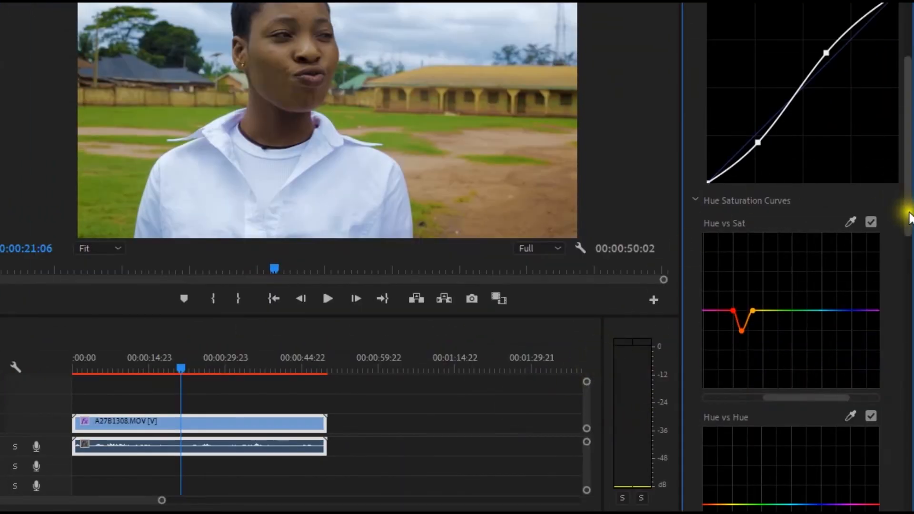
left_click_drag(909, 247, 911, 291)
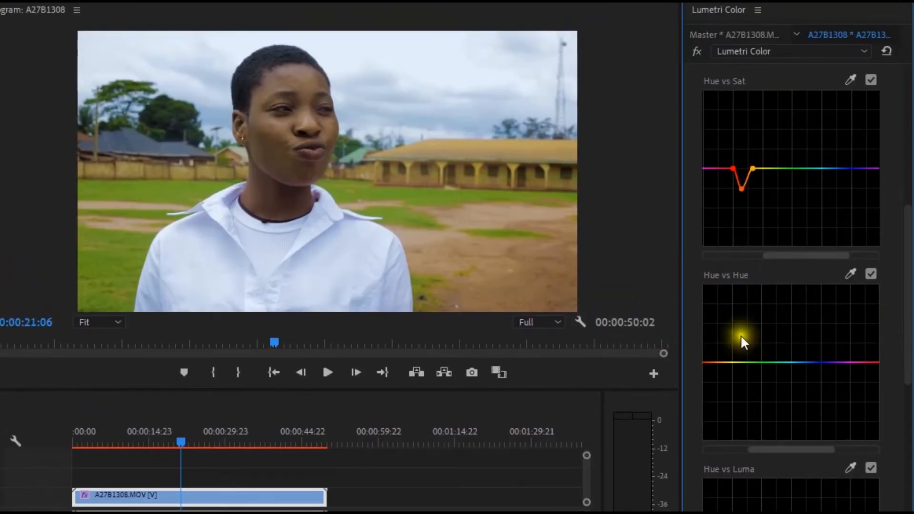
left_click_drag(909, 336, 910, 377)
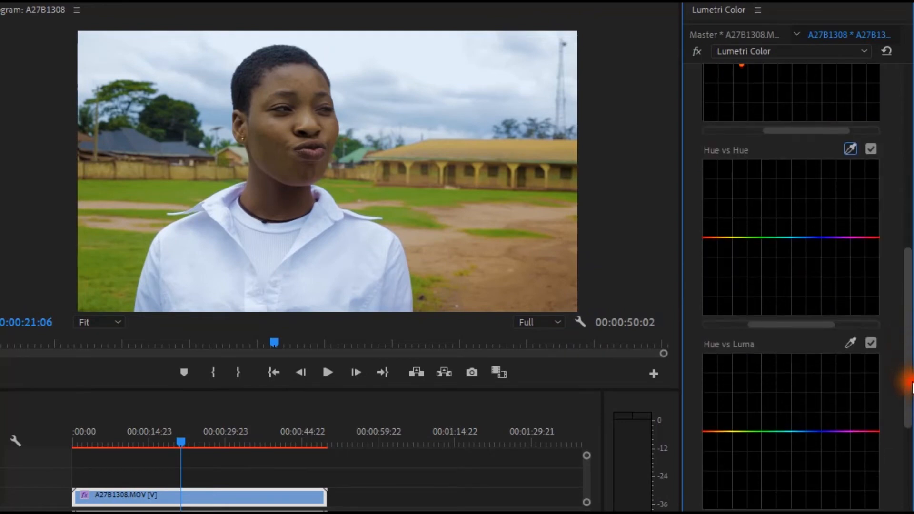
left_click_drag(908, 347, 910, 4)
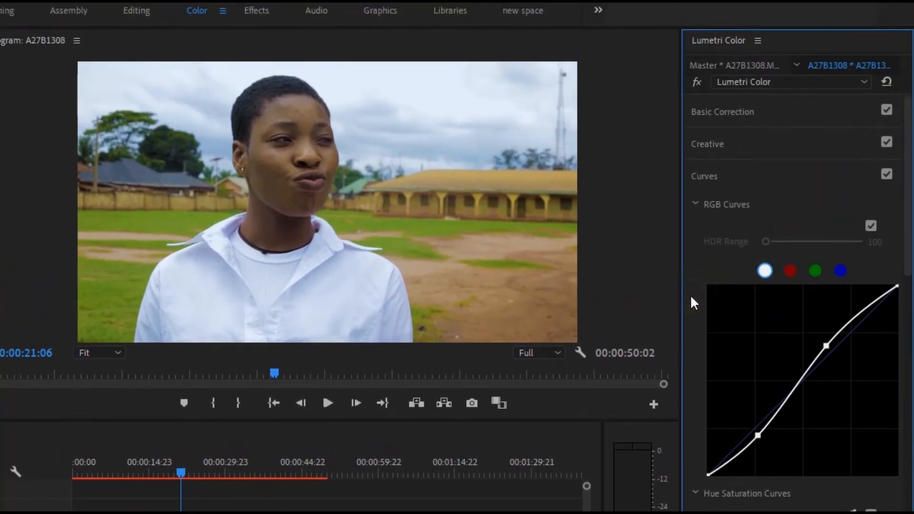
left_click(691, 297)
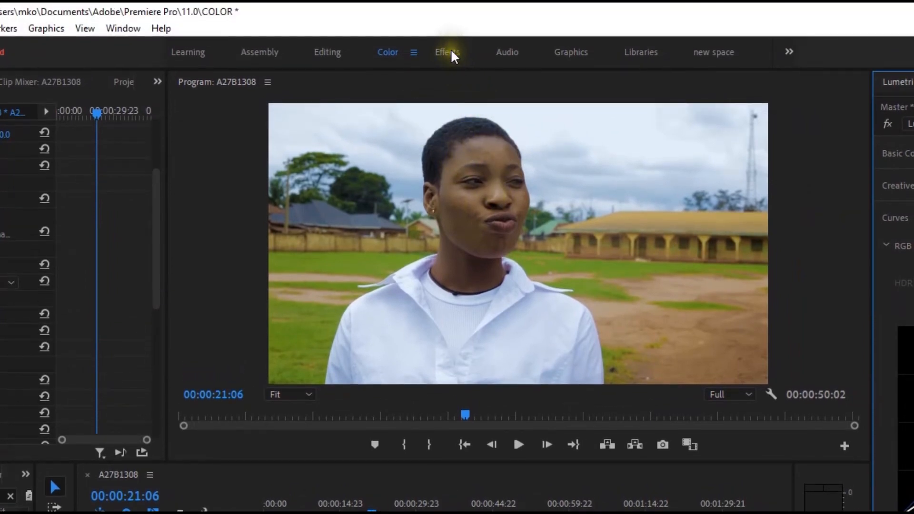
Switch to the Effects workspace, search the effects for "beau" and apply Beauty Box to the A27B1308.MOV clip.
left_click(447, 52)
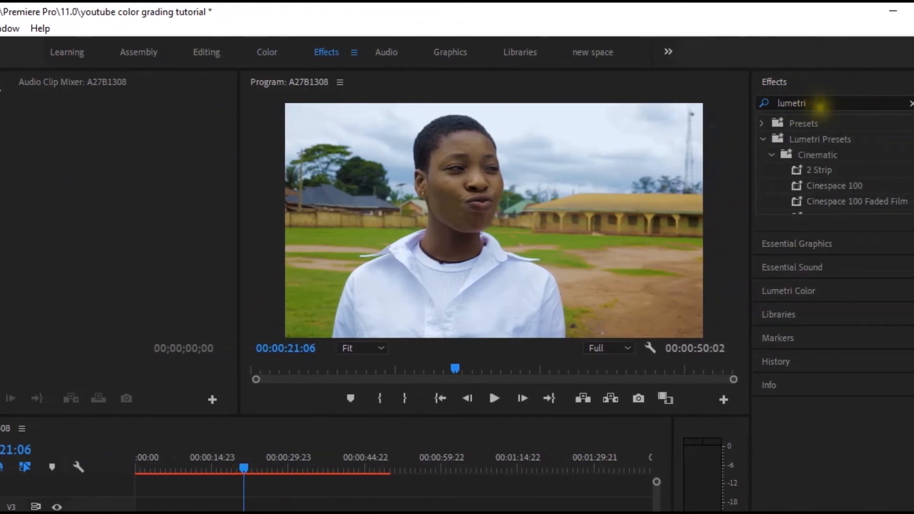
left_click(905, 103)
double_click(819, 104)
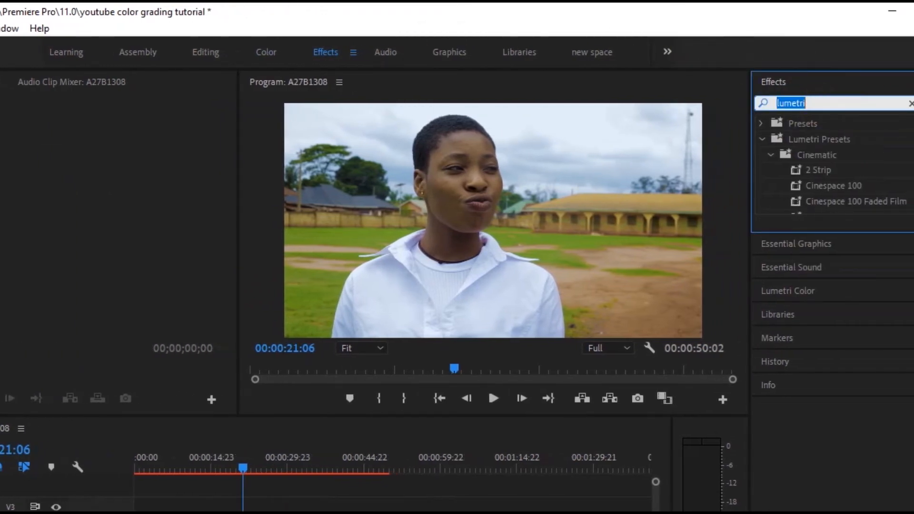
type("beau")
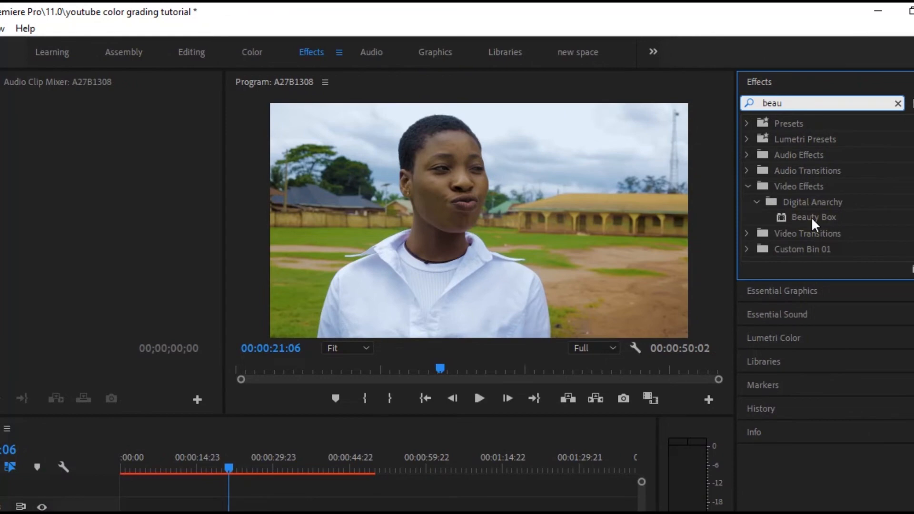
mouse_move(811, 216)
left_mouse_down()
mouse_move(669, 226)
mouse_move(361, 373)
mouse_move(306, 437)
left_mouse_up()
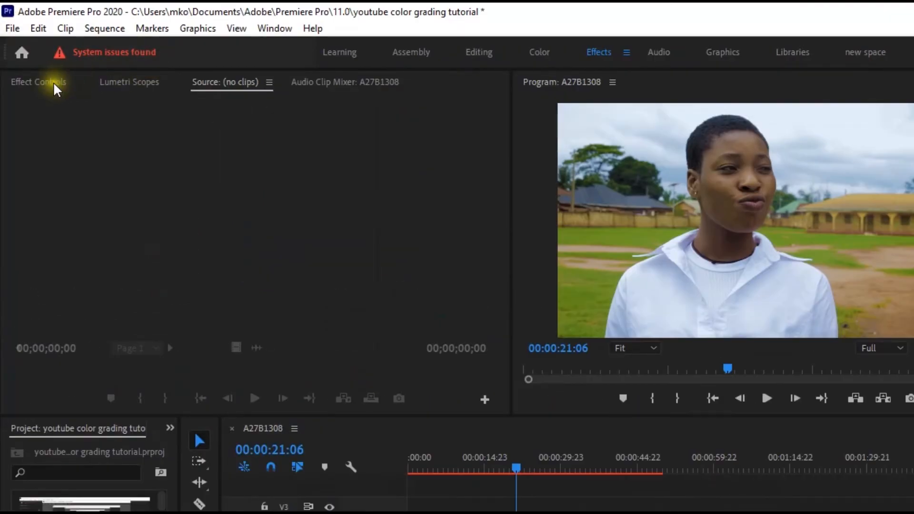
Sample the woman's face for the Dark Color and Light Color of the Beauty Box mask sampler.
left_click(54, 83)
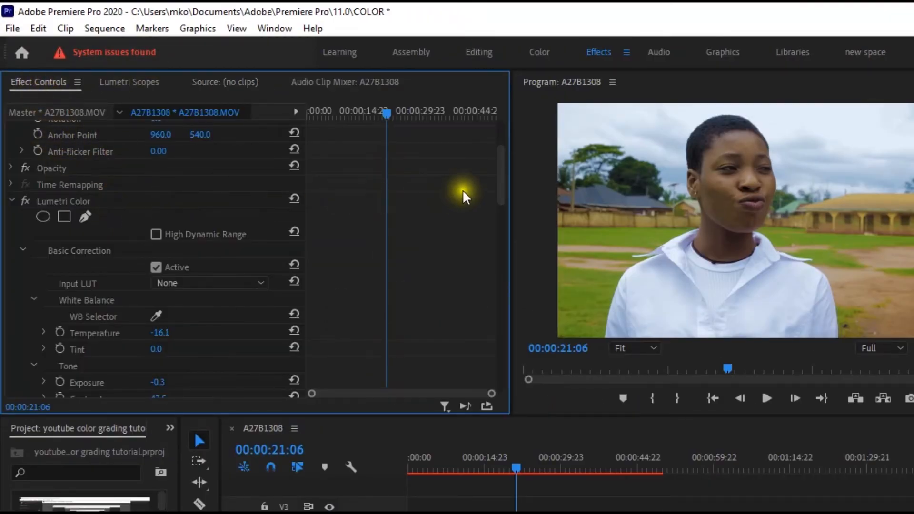
left_click_drag(500, 160, 514, 303)
left_click(177, 267)
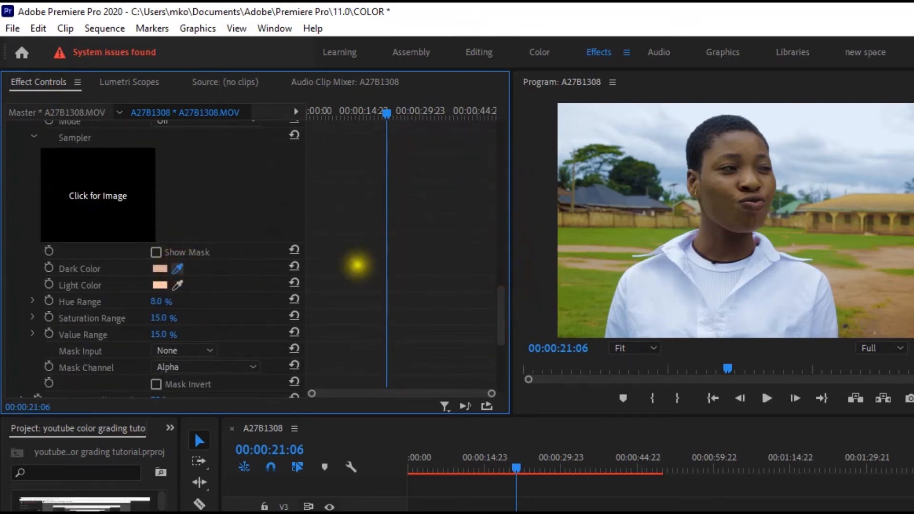
left_click(719, 188)
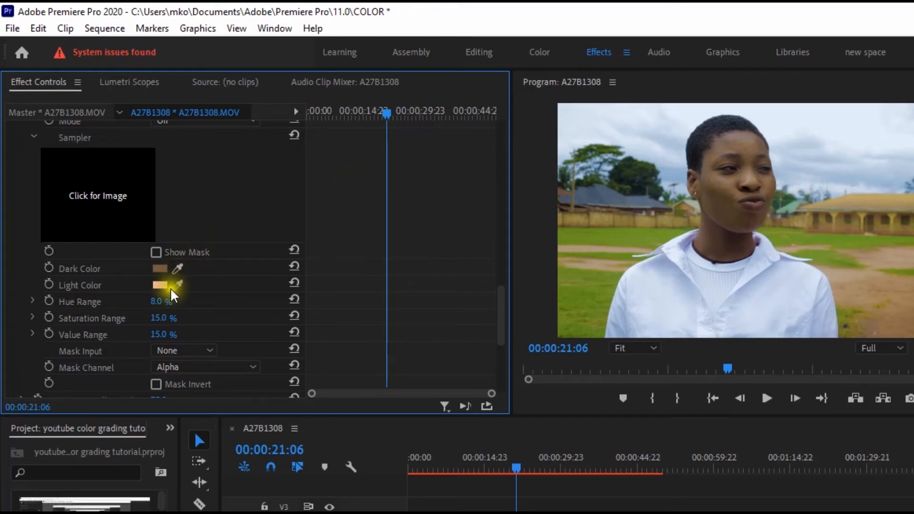
left_click_drag(175, 287, 718, 144)
left_click(721, 146)
left_click_drag(177, 282, 748, 175)
Enlarge the program preview to examine the smoothed skin on the face, and restore the normal layout.
left_click(545, 233)
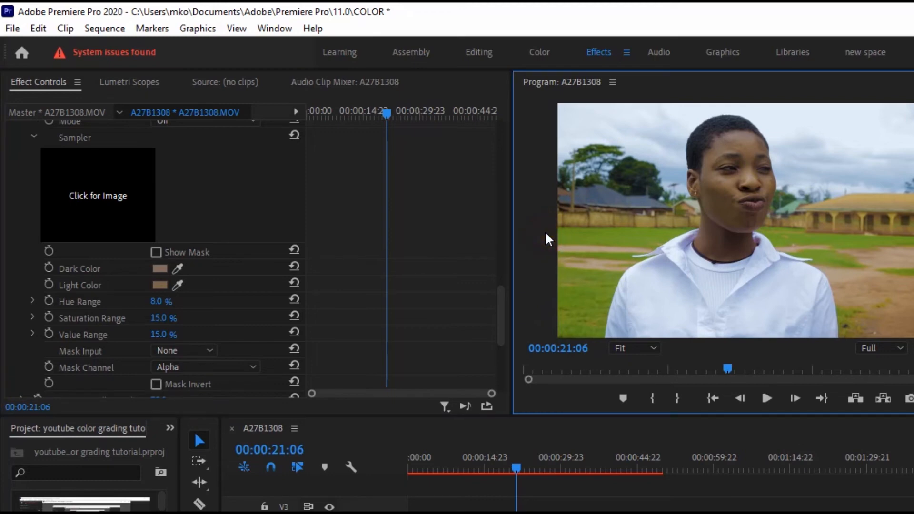
key("grave")
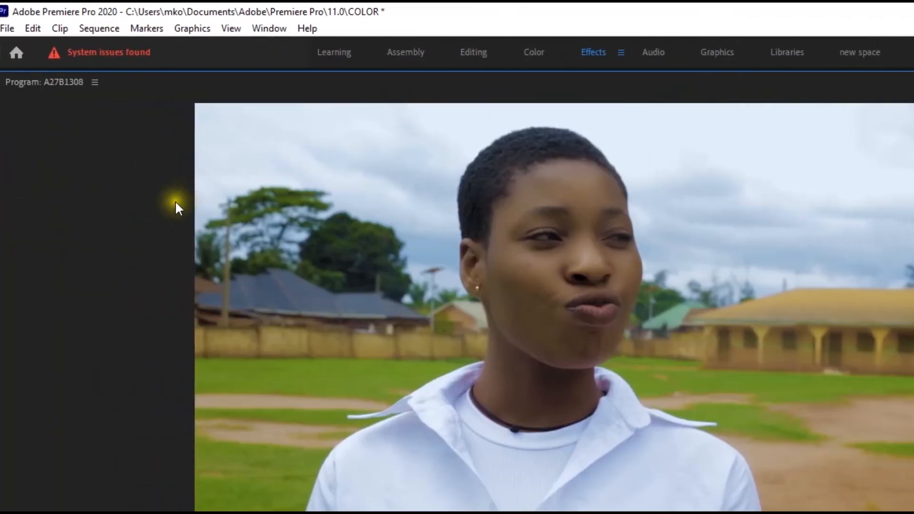
left_click(155, 206)
key("grave")
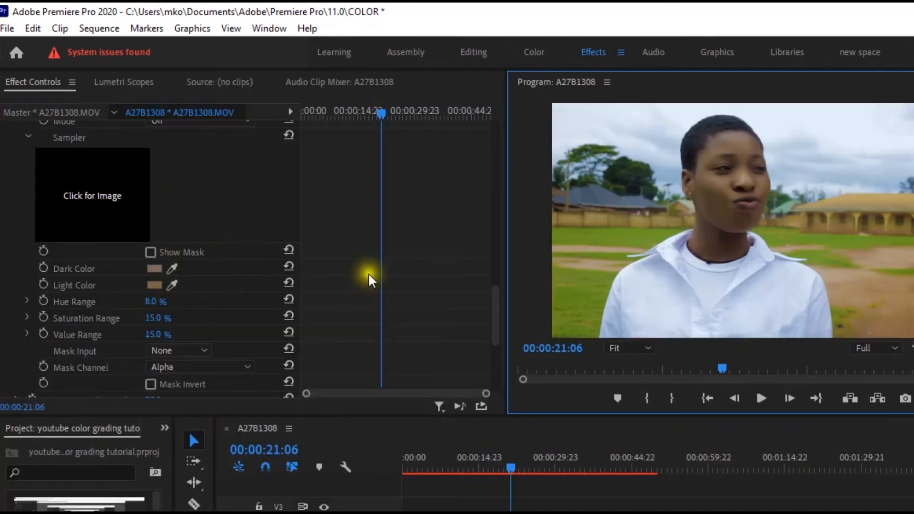
Try to draw a freehand Beauty Box mask along the woman's forehead and the side of her face.
scroll(389, 267, "up", 3)
scroll(388, 269, "up", 3)
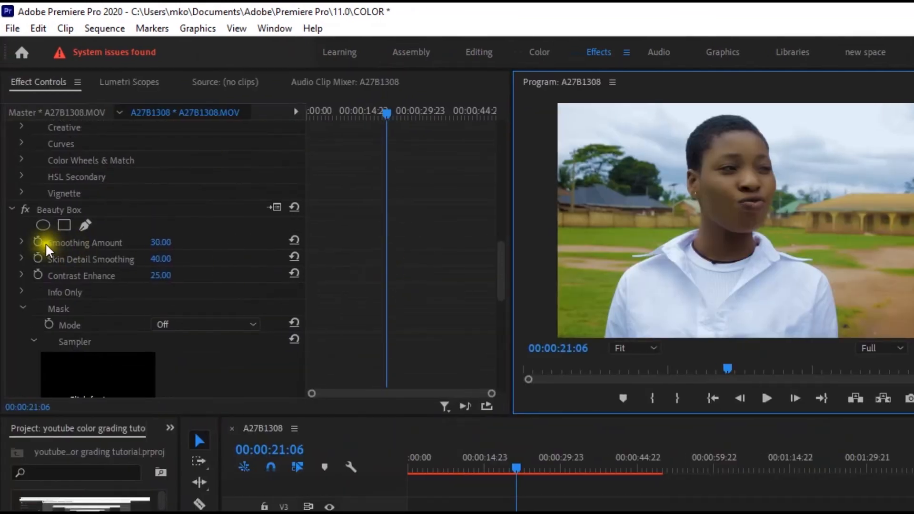
left_click(88, 225)
left_click(761, 203)
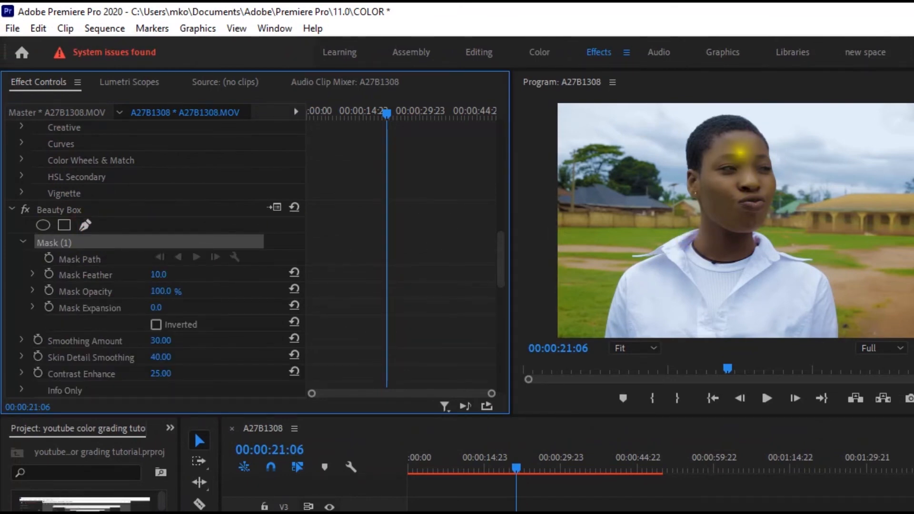
left_click(713, 137)
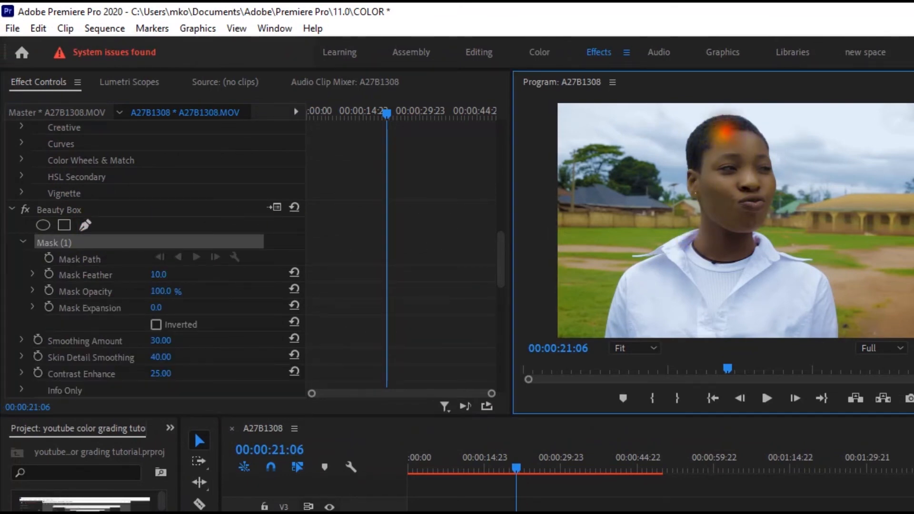
left_click(702, 152)
left_click(700, 194)
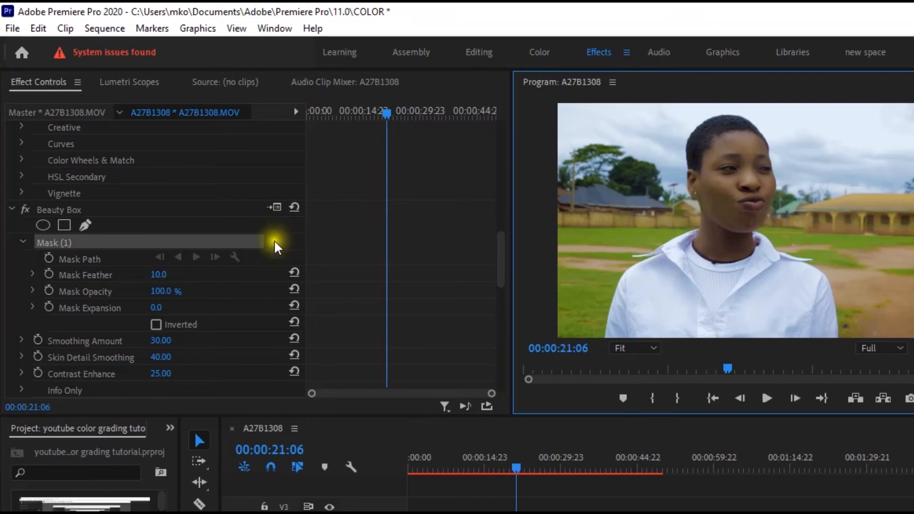
Draw a second, closed freehand Beauty Box mask around the woman's face and set the first mask's feather to 20.
left_click(85, 225)
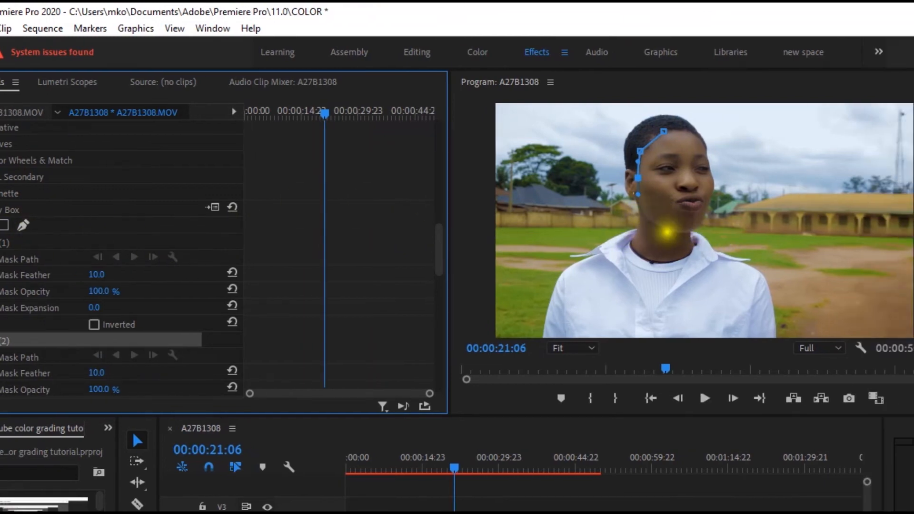
left_click(654, 231)
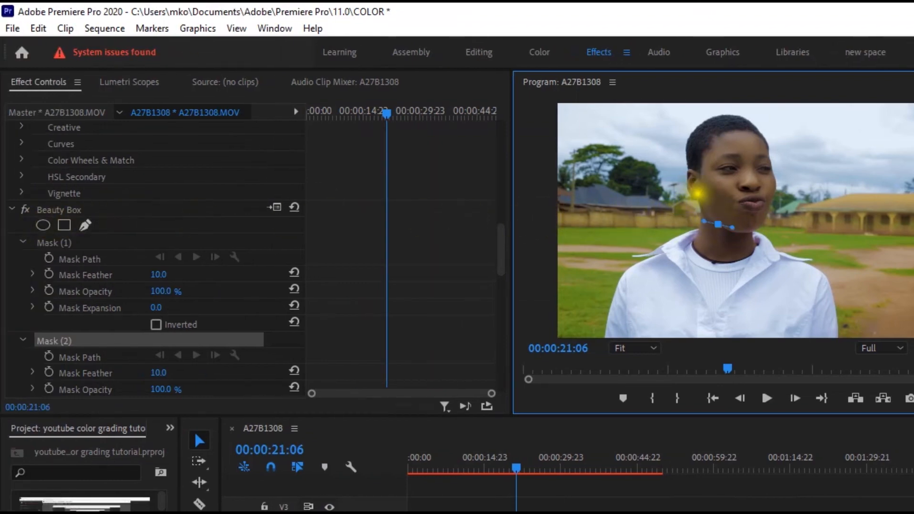
left_click(704, 152)
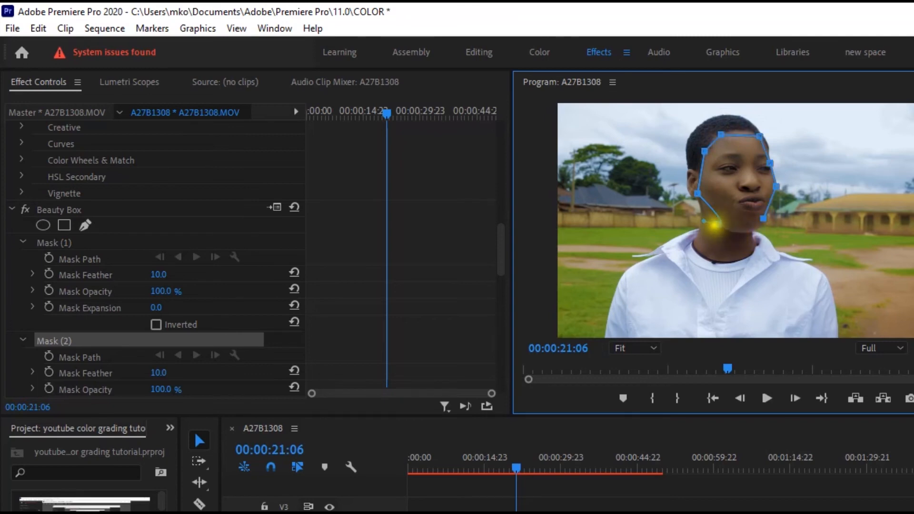
left_click(717, 224)
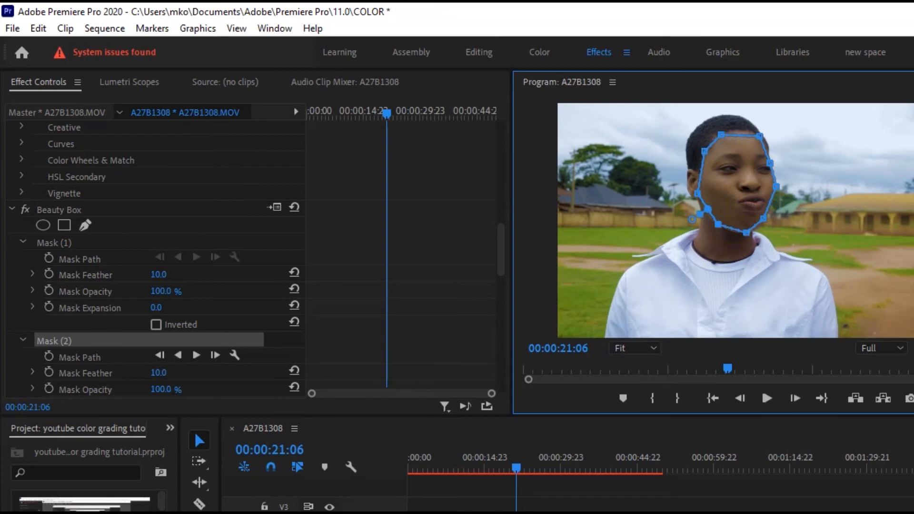
left_click_drag(160, 275, 164, 274)
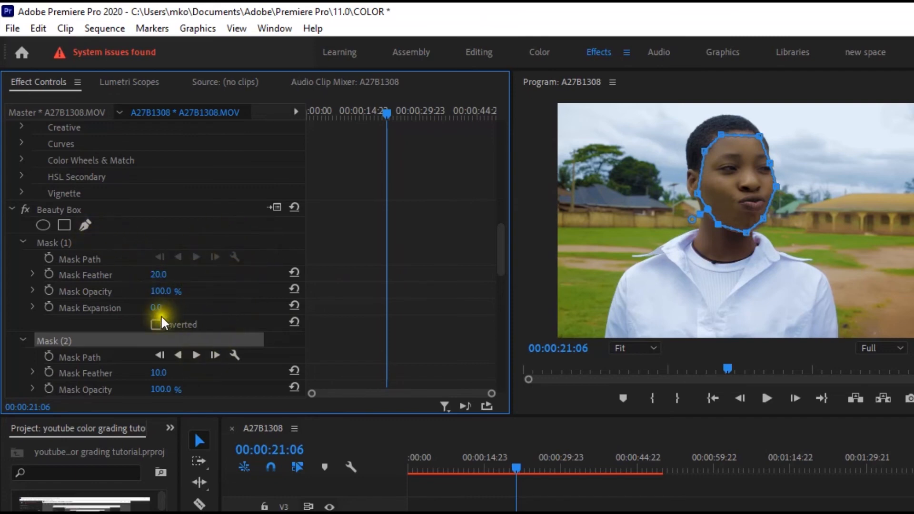
Delete both Mask (1) and Mask (2) from the Beauty Box effect.
scroll(220, 309, "down", 2)
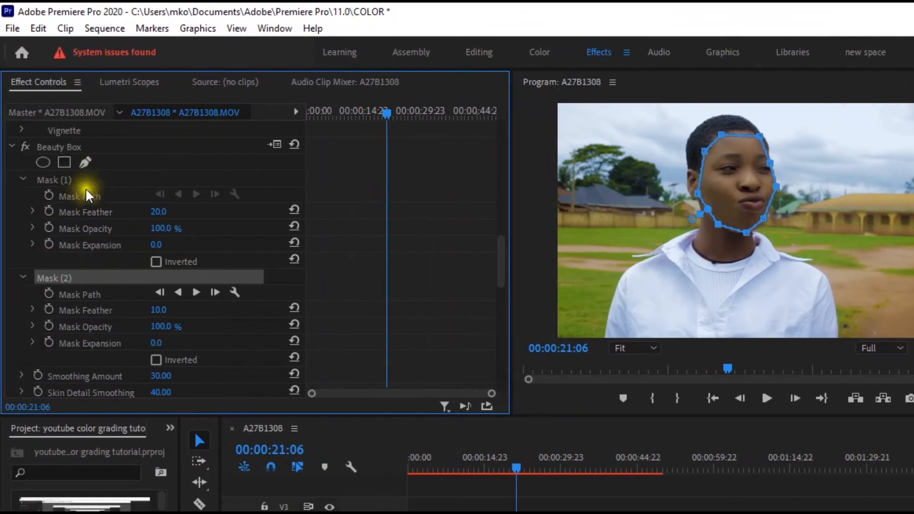
left_click(56, 180)
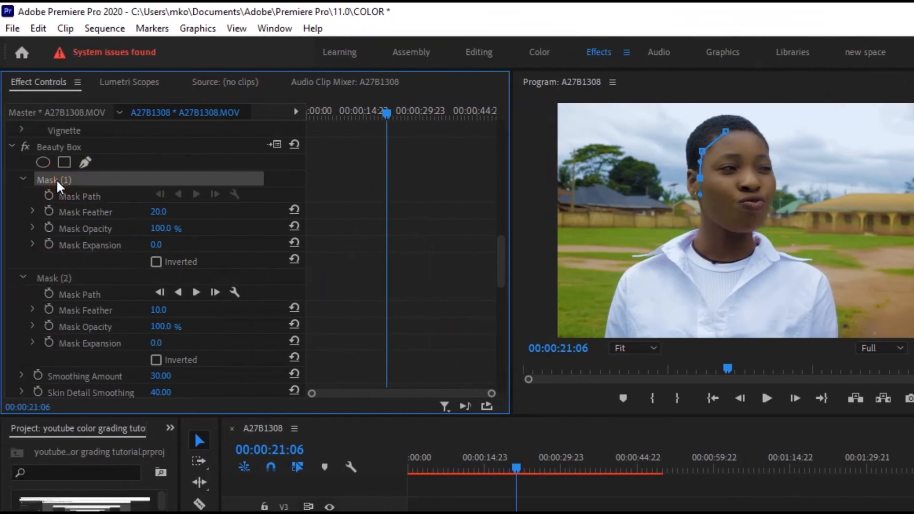
right_click(56, 180)
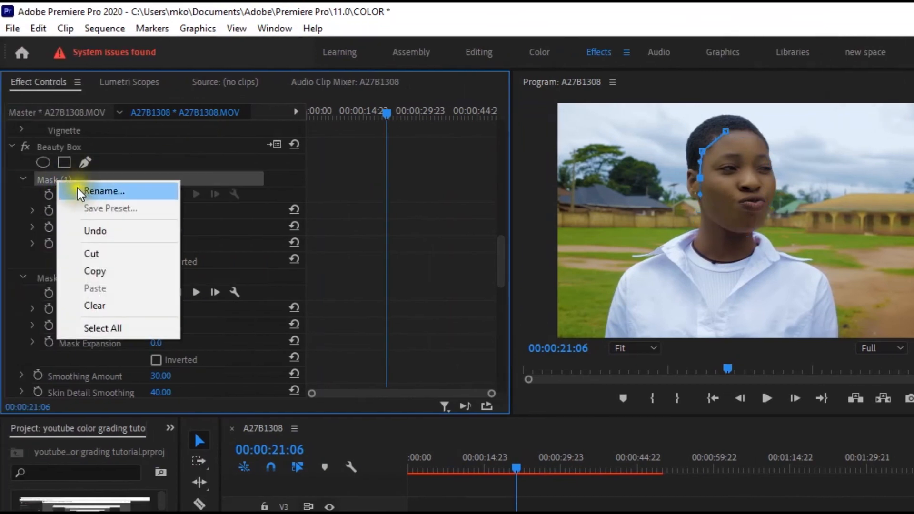
left_click(100, 309)
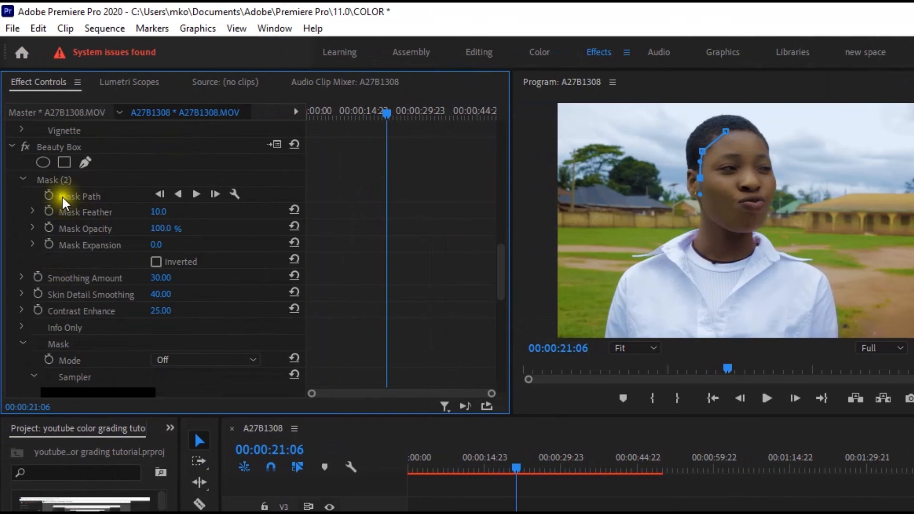
right_click(62, 180)
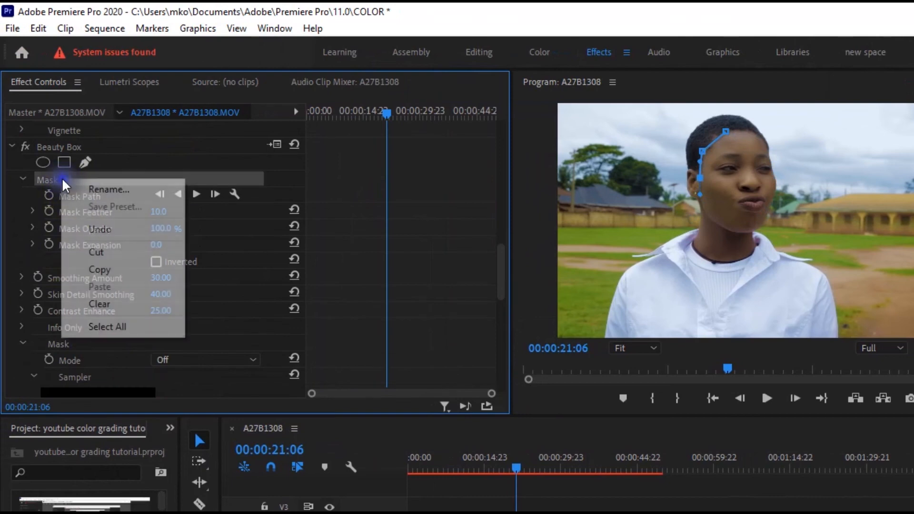
left_click(100, 305)
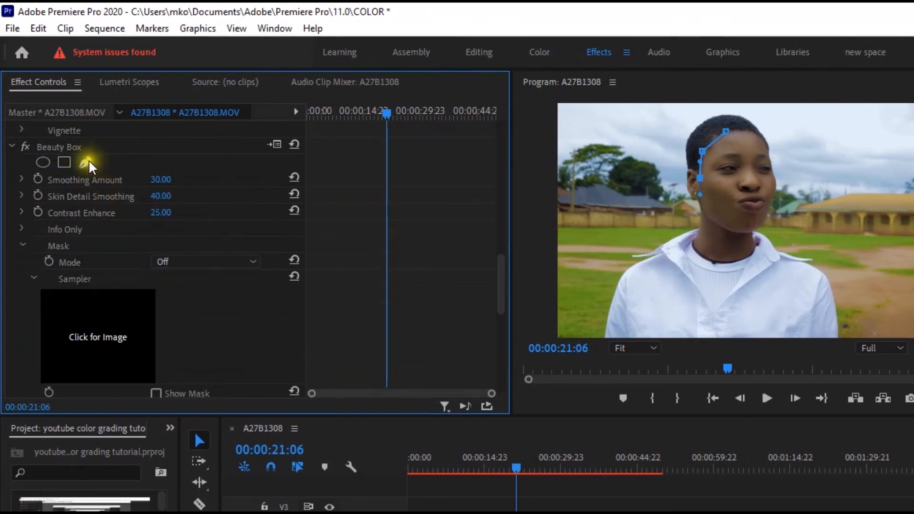
left_click(749, 199)
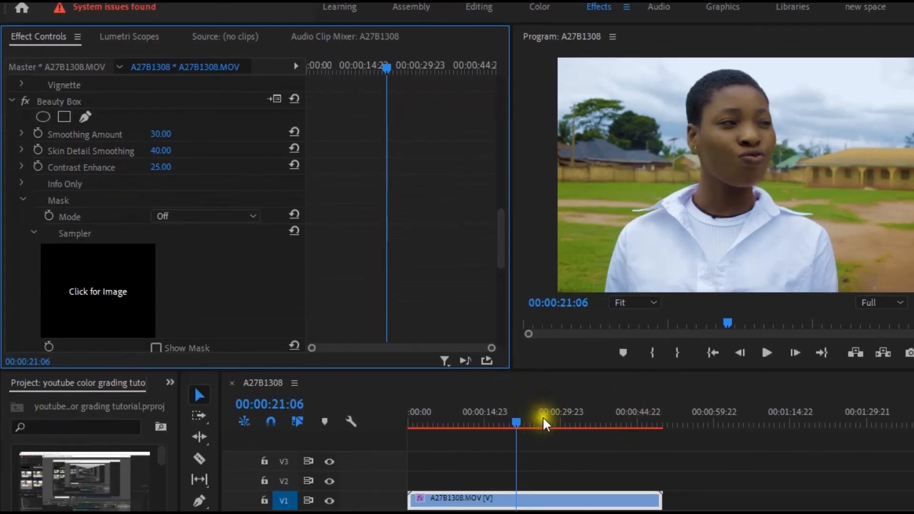
Move the playhead to 00:00:14:04 to check the skin smoothing on another part of the clip.
left_click(541, 467)
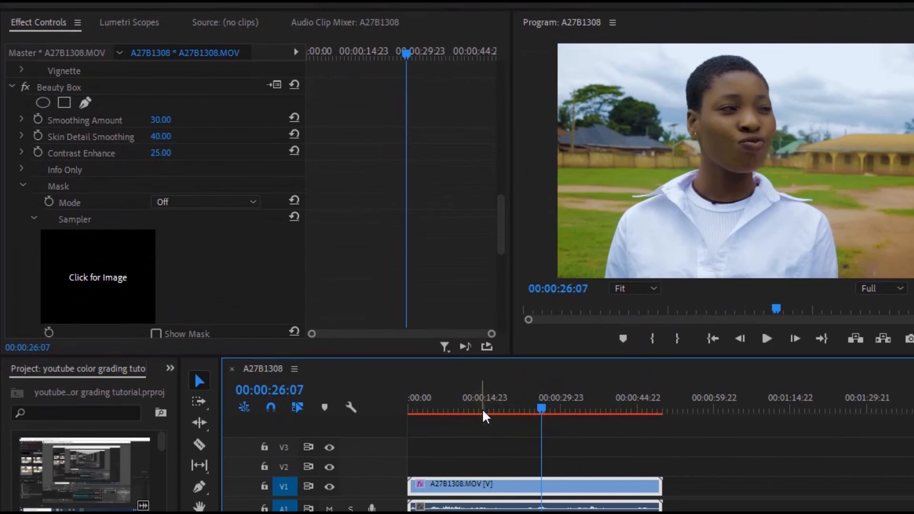
left_click(482, 411)
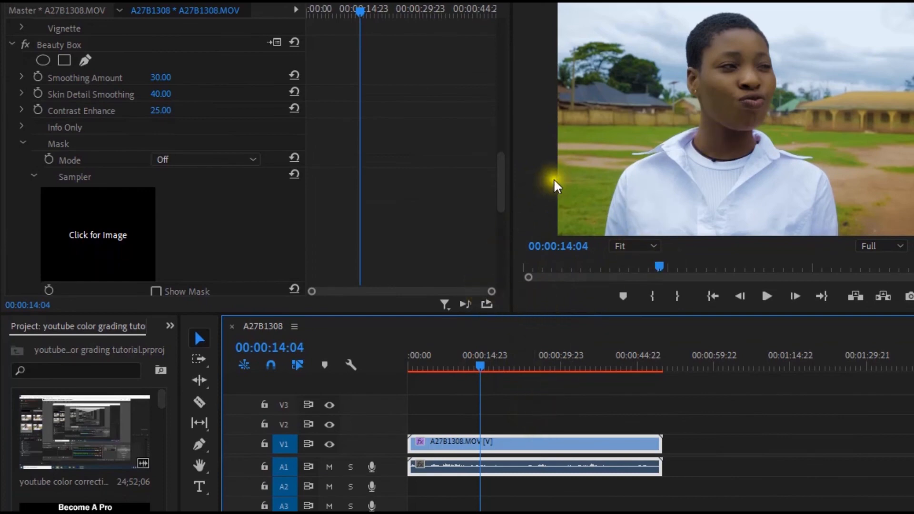
Turn off the Beauty Box effect and enlarge the program preview to examine the skin without smoothing.
left_click(504, 151)
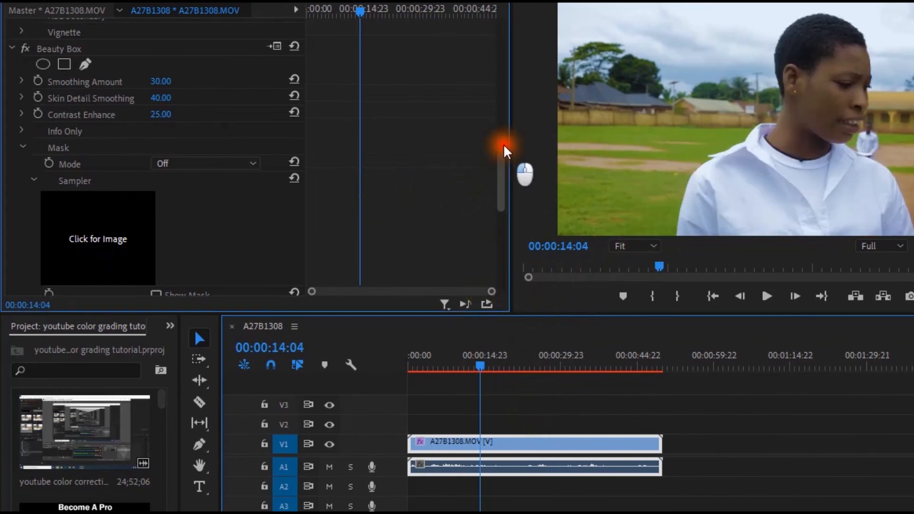
left_click_drag(503, 149, 503, 122)
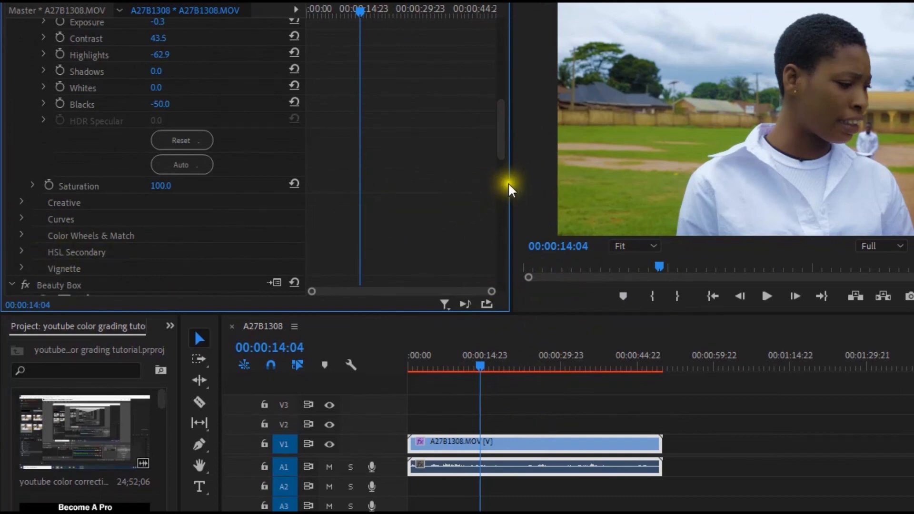
left_click_drag(504, 136, 497, 176)
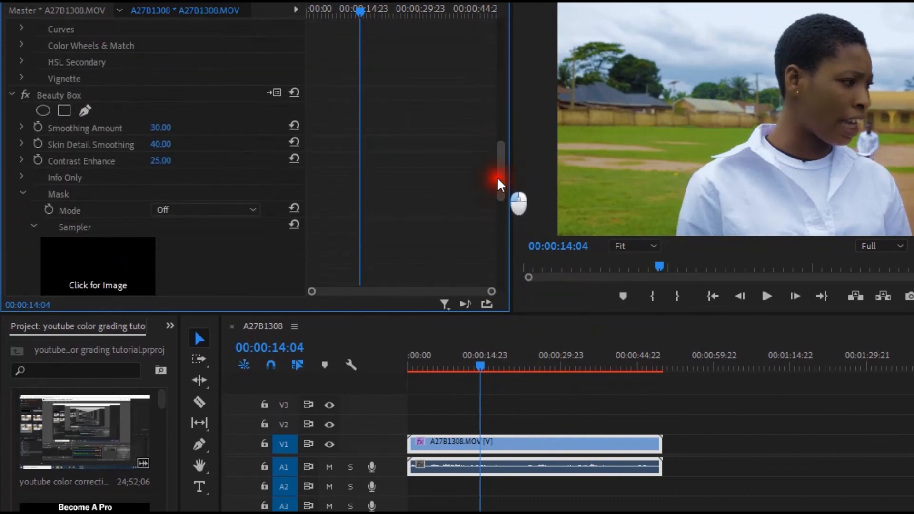
left_click(24, 96)
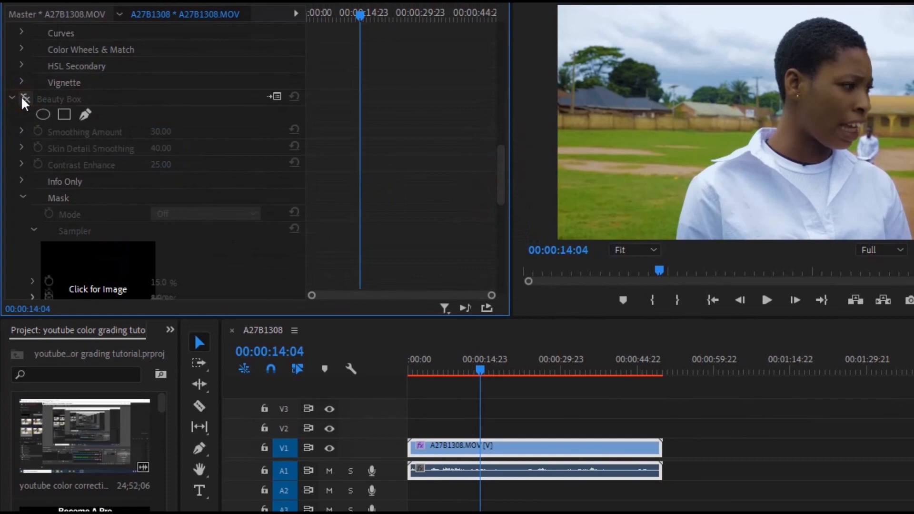
left_click(532, 132)
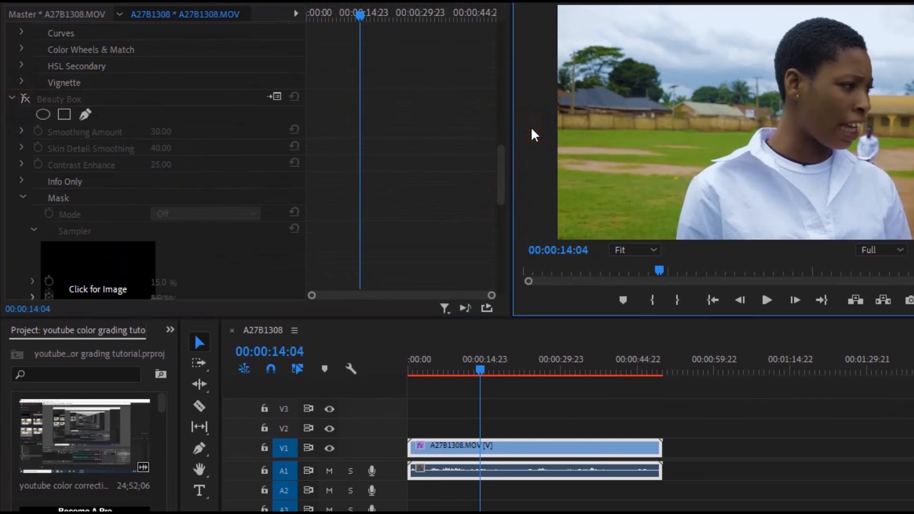
key("grave")
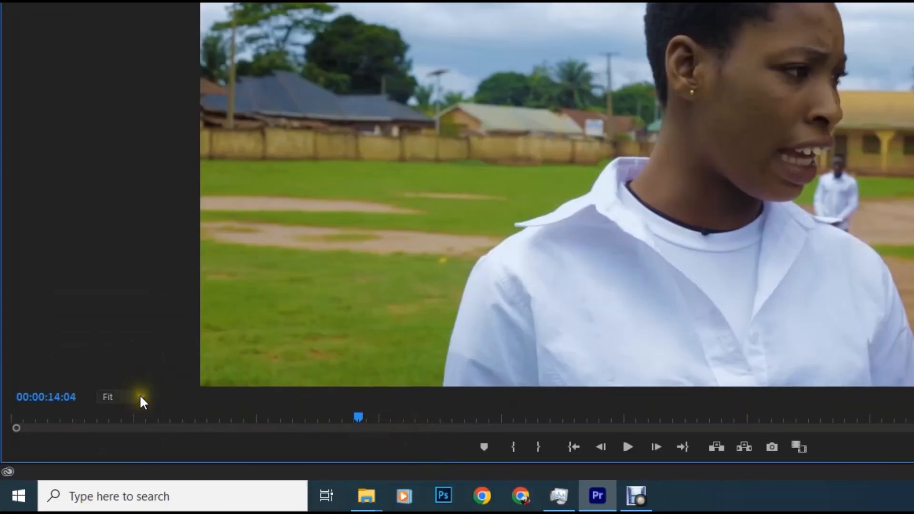
Zoom the program preview to 75% and switch the Beauty Box effect on and off again to compare the skin smoothing.
left_click(139, 496)
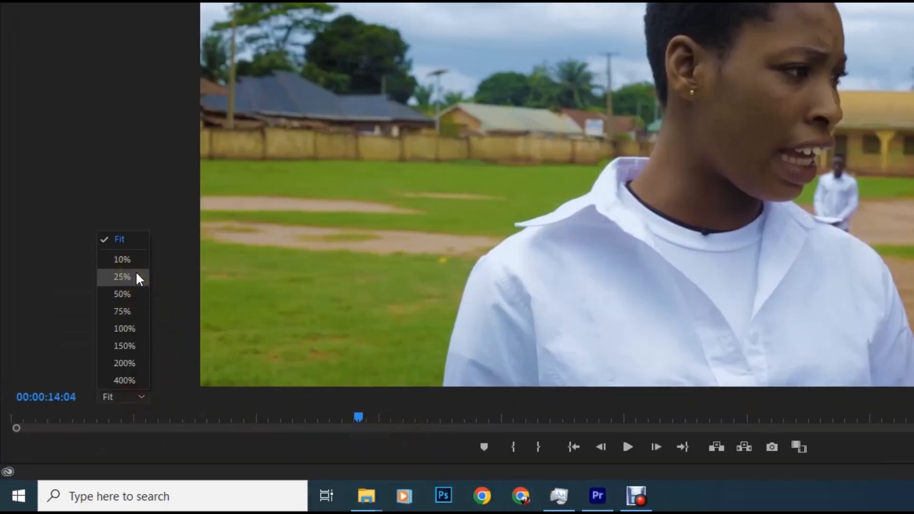
left_click(127, 309)
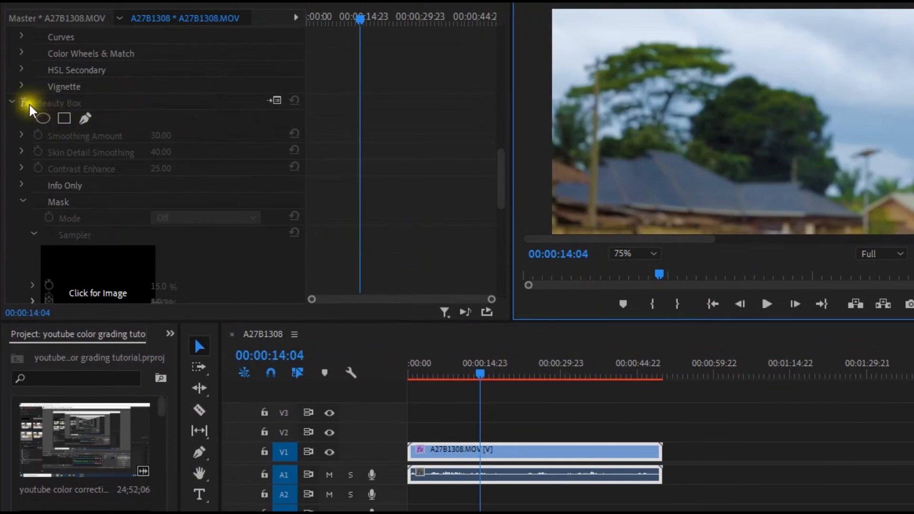
left_click(26, 104)
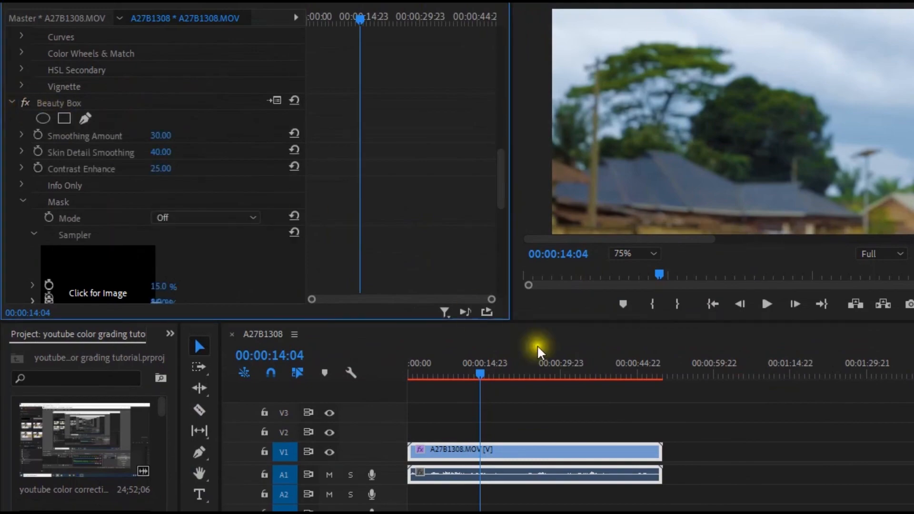
key("grave")
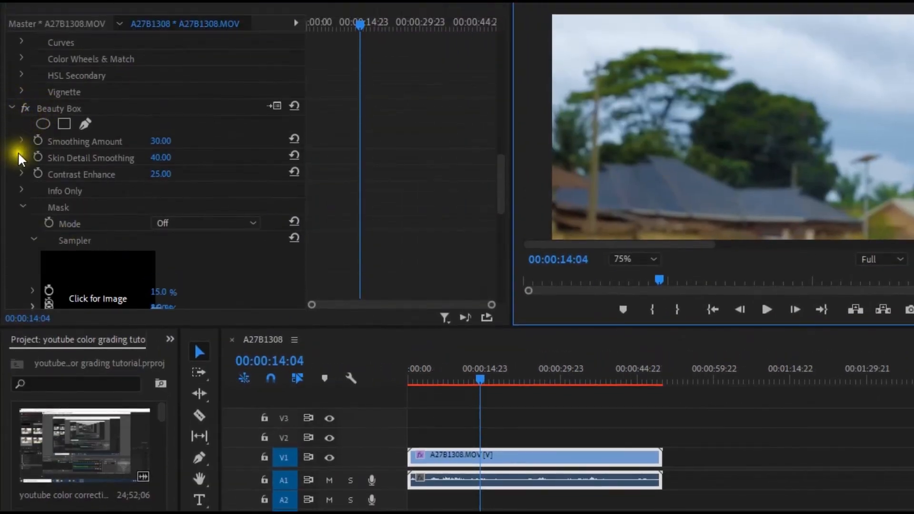
left_click(25, 108)
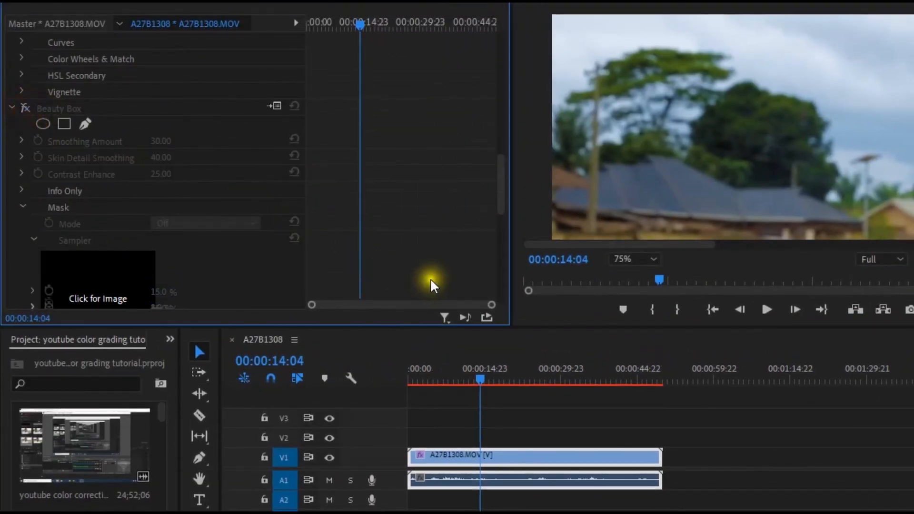
Return the program preview zoom to Fit and switch Lumetri Color off and back on to compare the original and graded footage.
left_click_drag(498, 196, 506, 62)
left_click(25, 208)
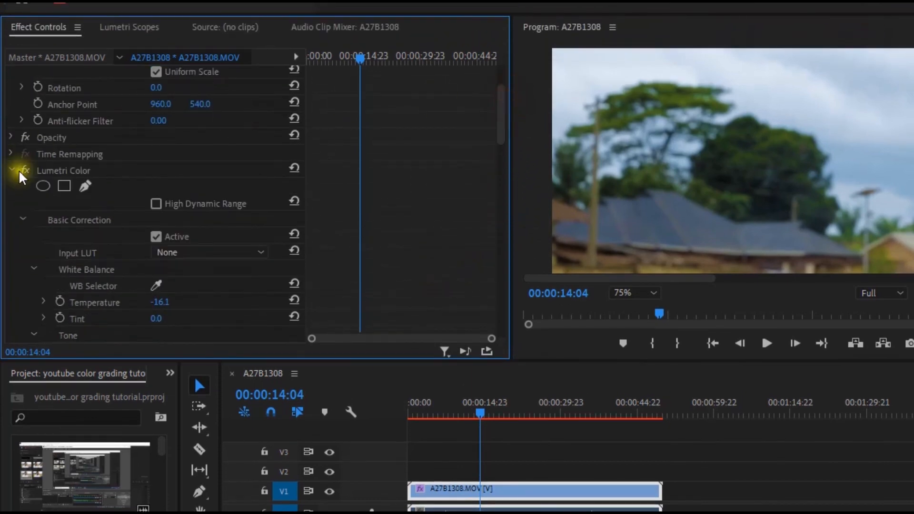
left_click(645, 295)
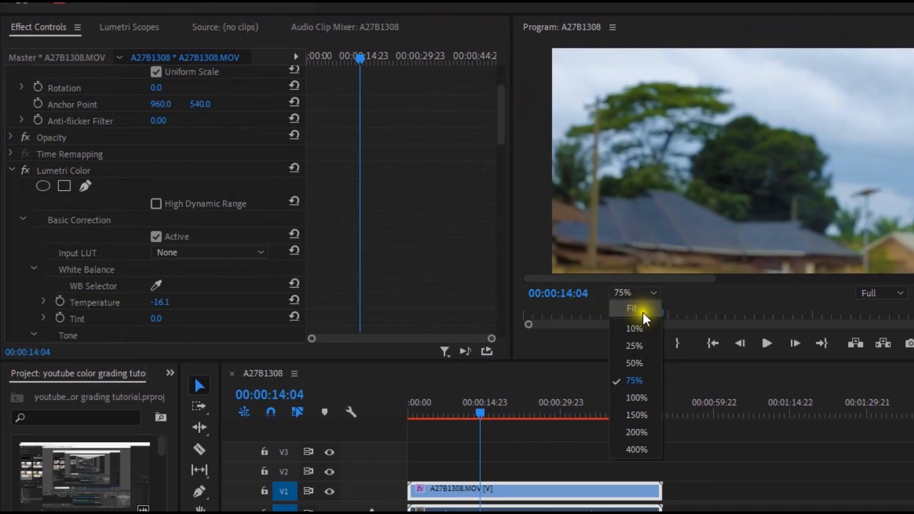
left_click(642, 312)
left_click(24, 169)
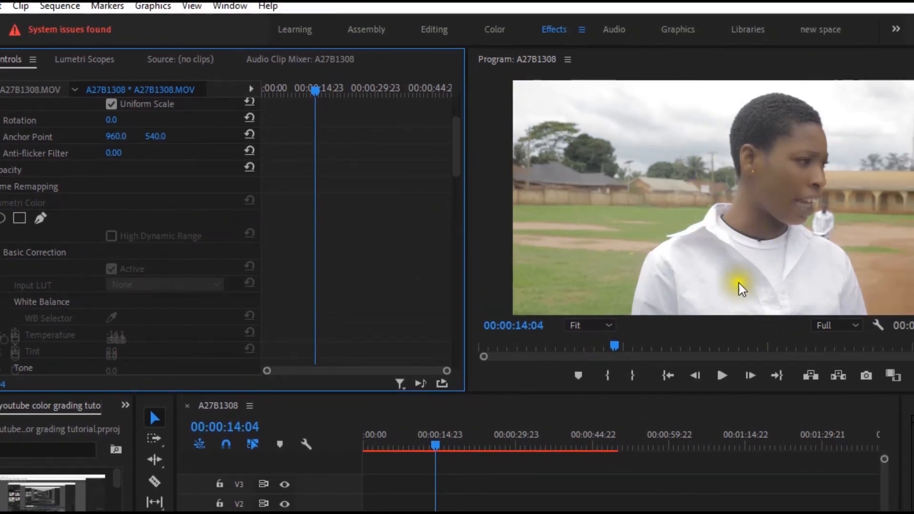
left_click(25, 202)
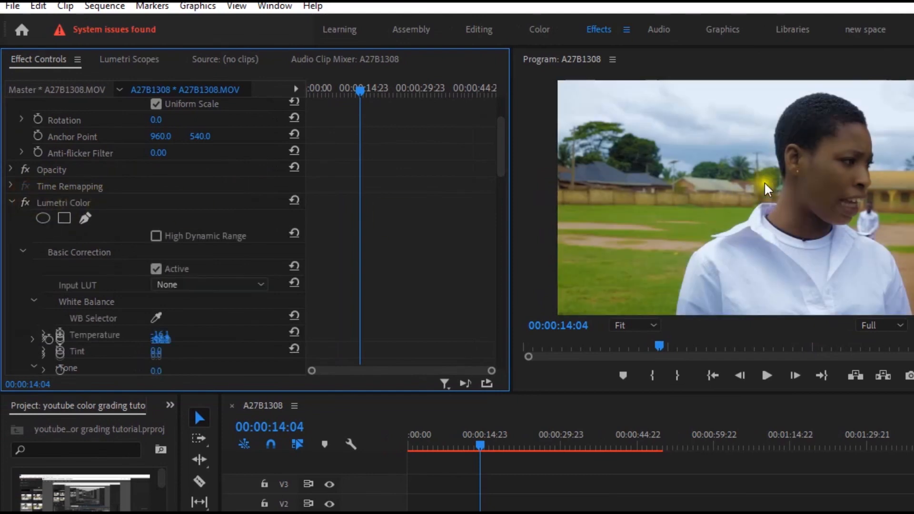